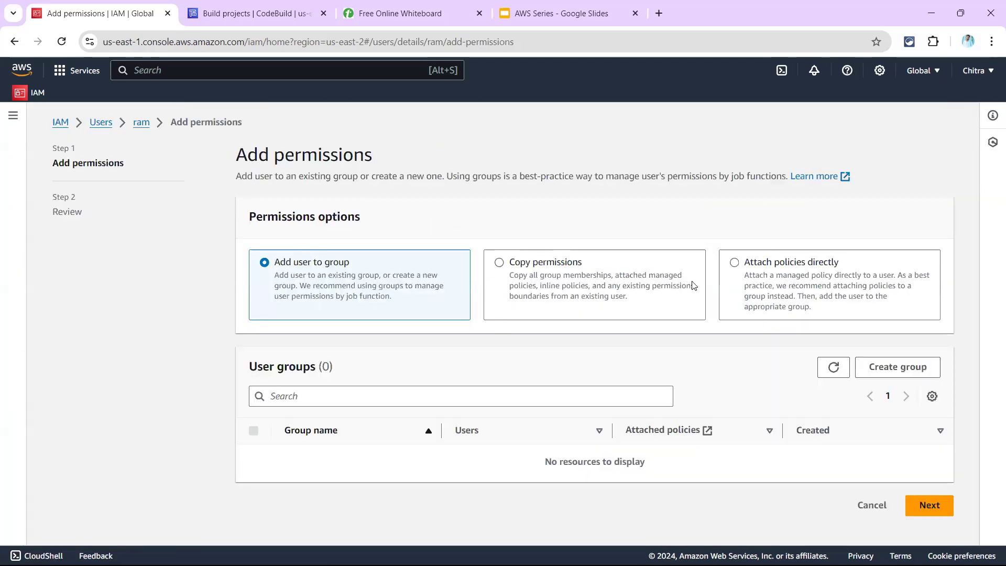
Step: Choose to attach policies directly to the user and search the permissions policies for "codebuil"
{"action": "left_click", "coordinate": [605, 296]}
{"action": "left_click", "coordinate": [726, 276]}
{"action": "scroll", "coordinate": [283, 446], "scroll_direction": "down", "scroll_amount": 1}
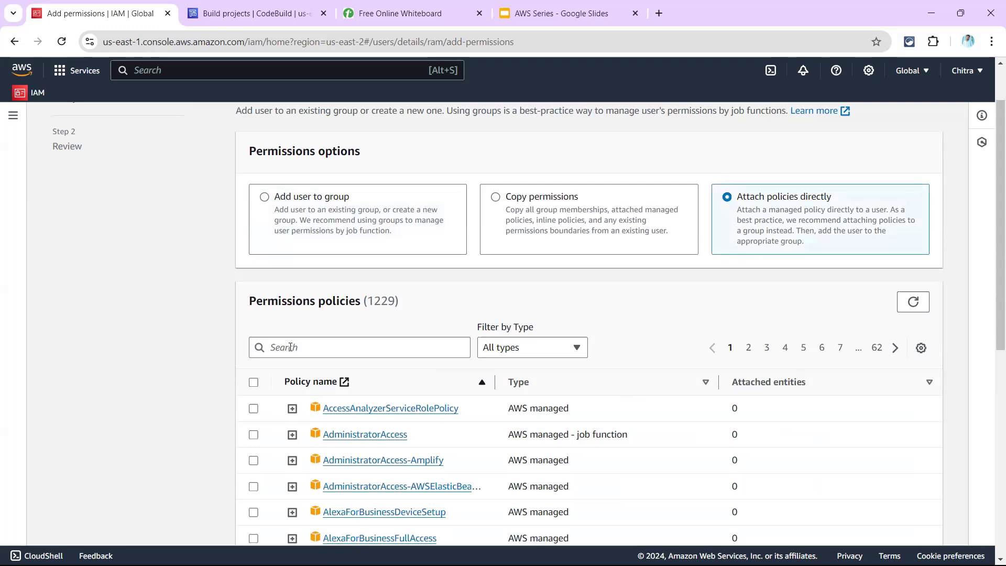
{"action": "left_click", "coordinate": [290, 347]}
{"action": "type", "text": "c"}
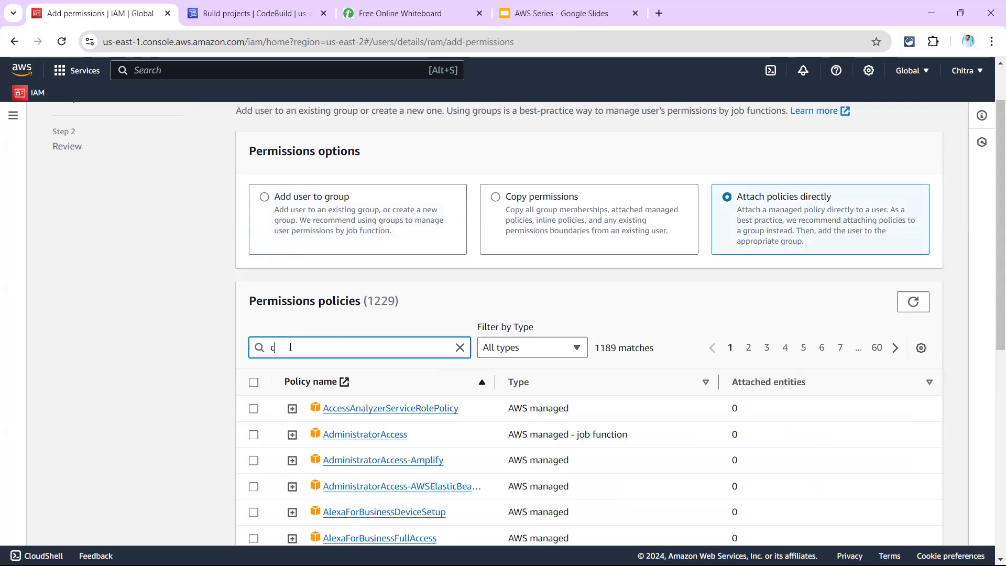
{"action": "type", "text": "odebuil"}
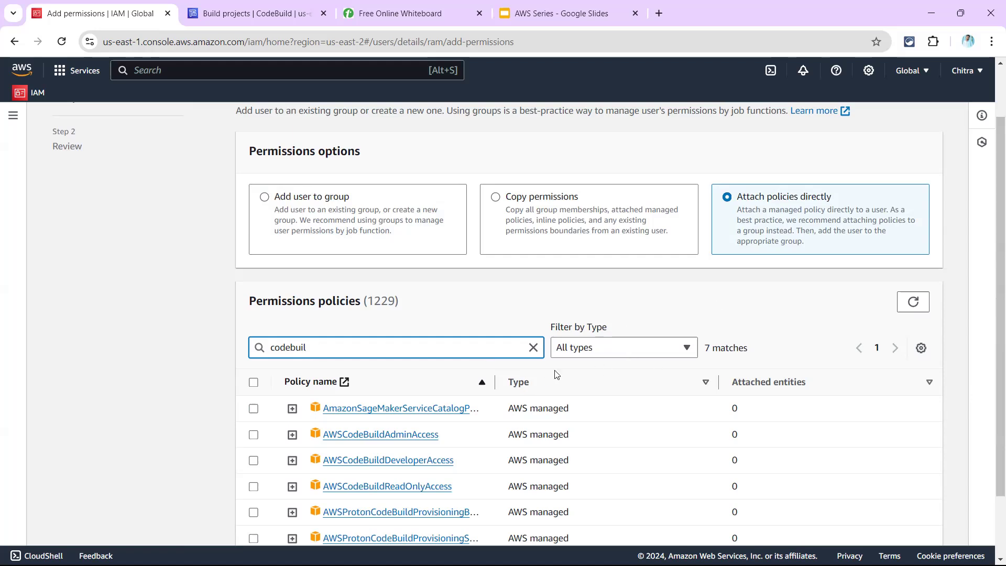
{"action": "scroll", "coordinate": [595, 367], "scroll_direction": "down", "scroll_amount": 2}
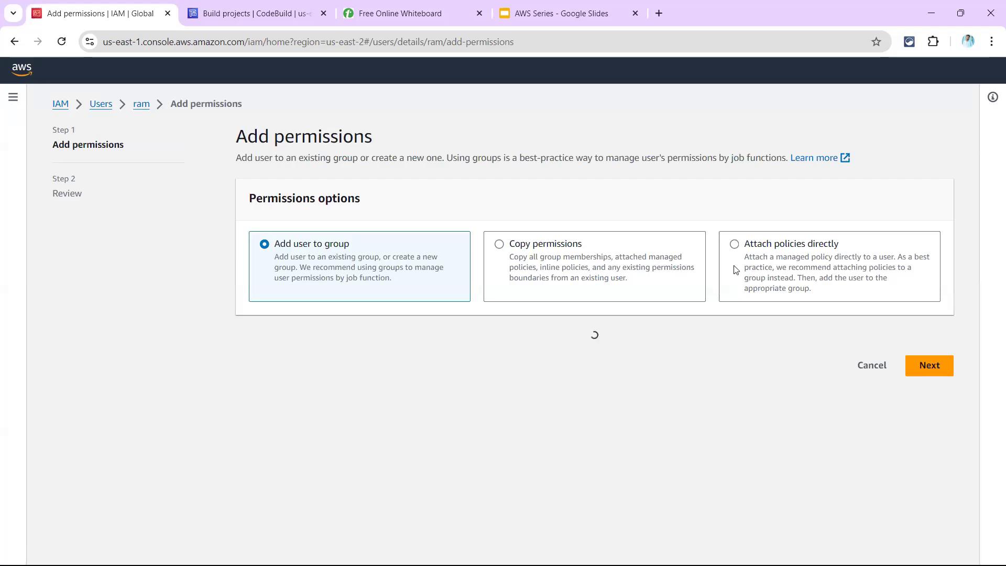
Step: Select direct policy attachment again and filter the permissions policies by "codebuil" to review the CodeBuild policies
{"action": "left_click", "coordinate": [734, 243]}
{"action": "left_click", "coordinate": [412, 397]}
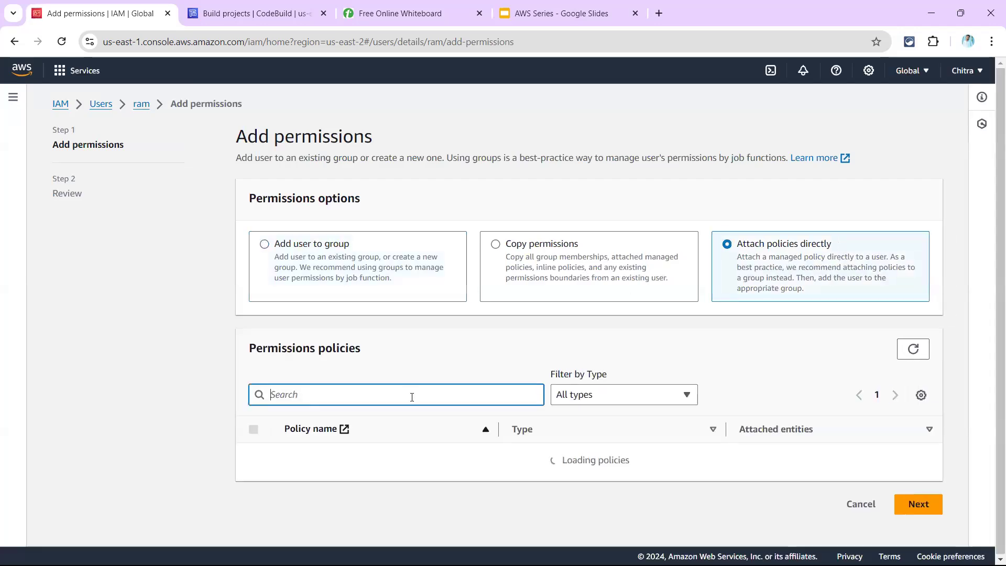
{"action": "type", "text": "codebuil"}
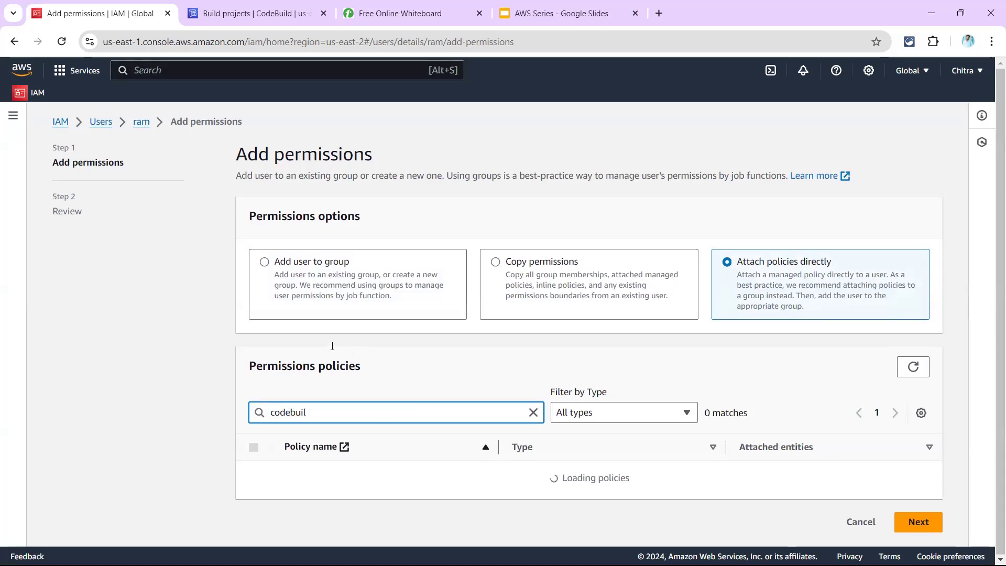
{"action": "scroll", "coordinate": [395, 371], "scroll_direction": "down", "scroll_amount": 3}
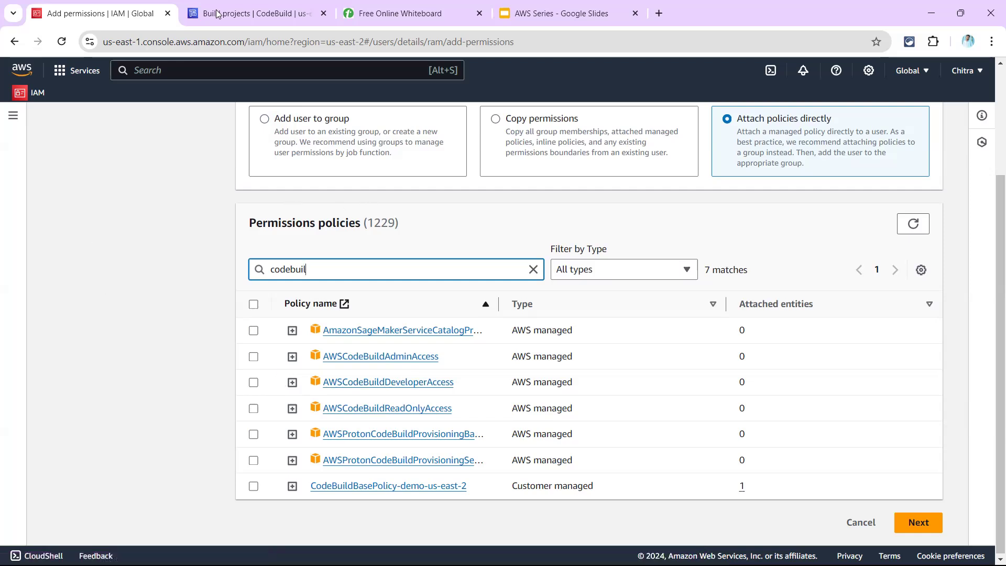
Step: Switch to the CodeBuild console and read the introduction on the service's start page
{"action": "left_click", "coordinate": [211, 69]}
{"action": "left_click", "coordinate": [246, 13]}
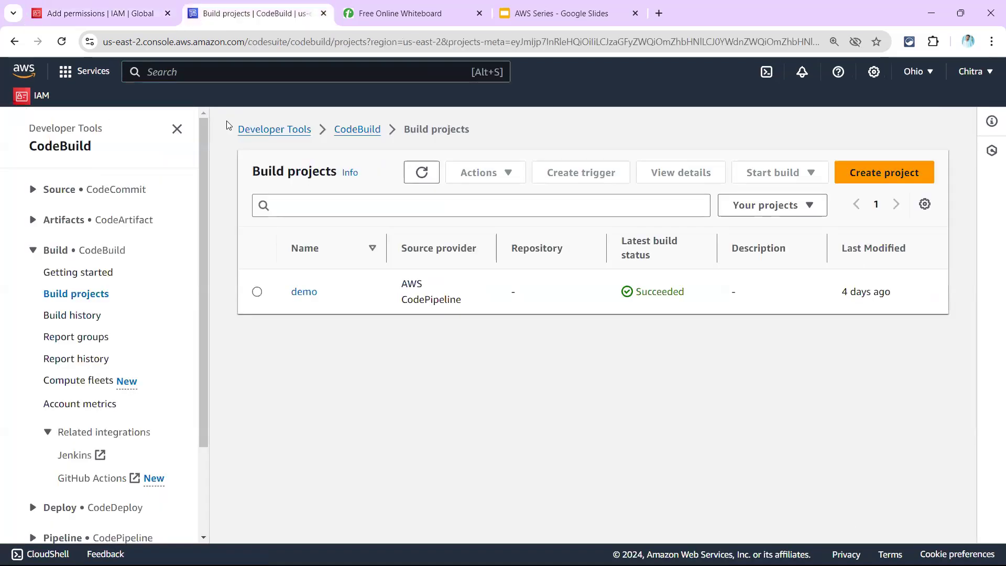
{"action": "left_click", "coordinate": [334, 131]}
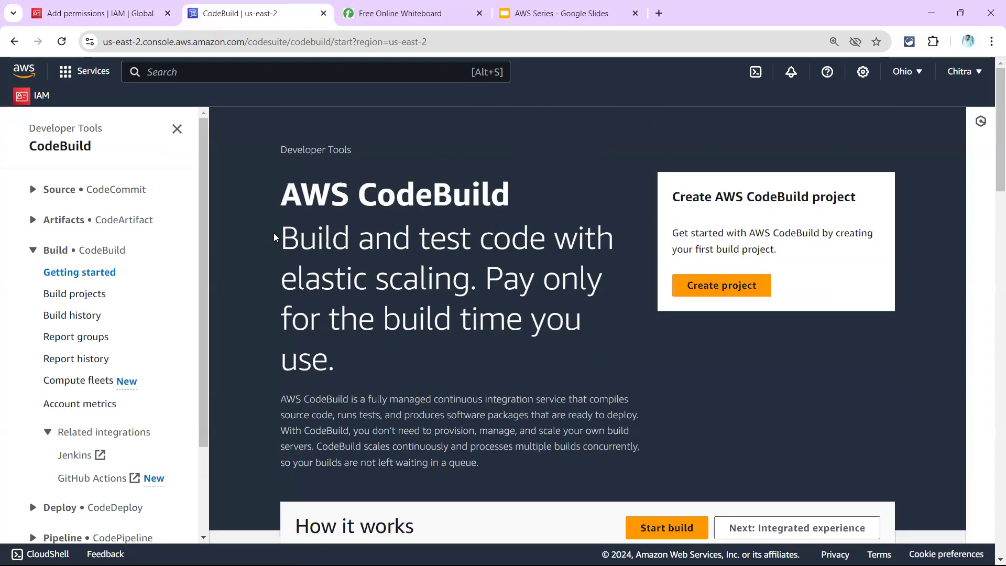
{"action": "left_click_drag", "start_coordinate": [274, 237], "coordinate": [584, 236]}
{"action": "left_click_drag", "start_coordinate": [247, 283], "coordinate": [422, 266]}
Step: Start creating a new build project from the build projects list and name it "project"
{"action": "left_click", "coordinate": [50, 294]}
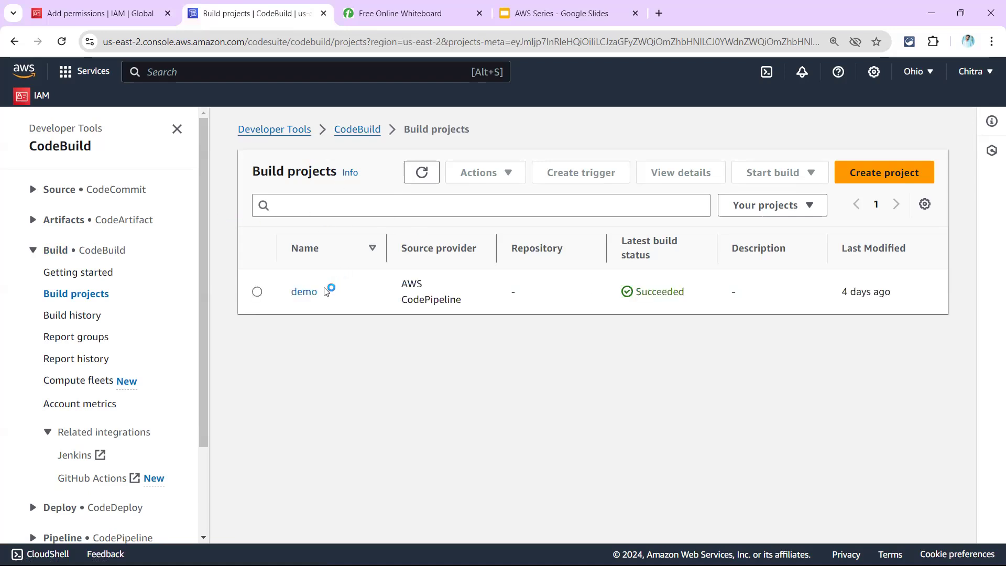
{"action": "double_click", "coordinate": [294, 292]}
{"action": "left_click", "coordinate": [840, 173]}
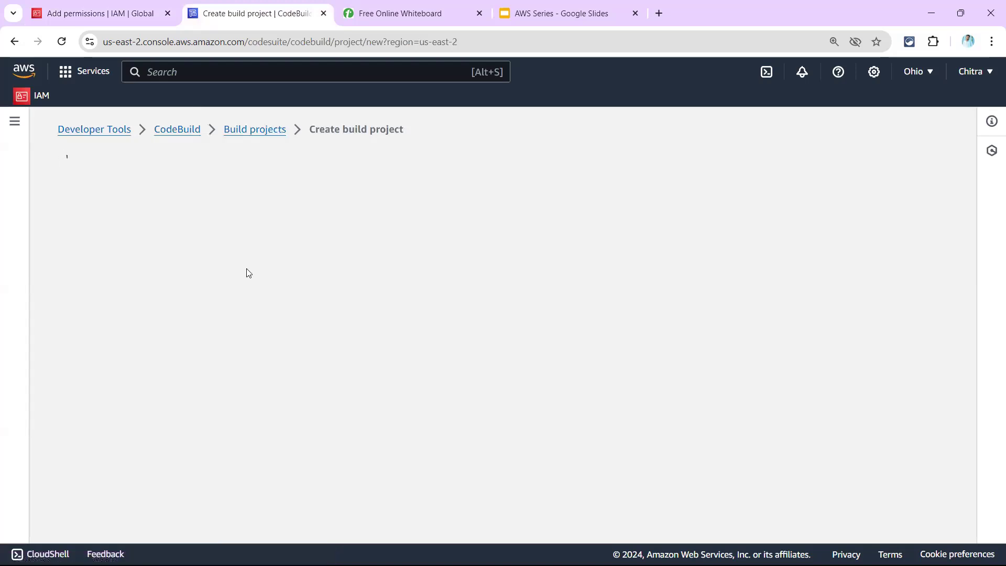
{"action": "left_click", "coordinate": [161, 286]}
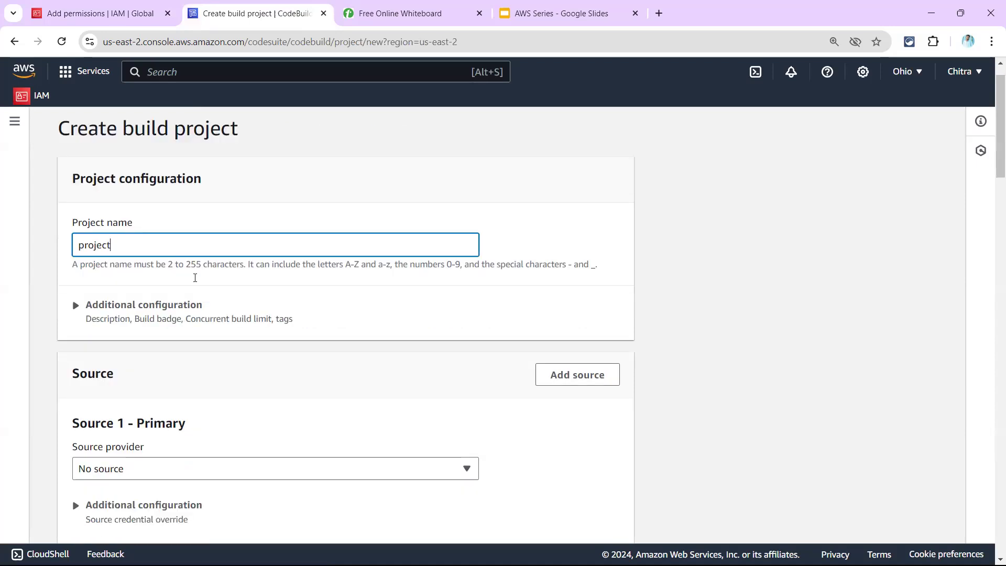
Step: Review the source provider options for the primary source and expand its additional configuration
{"action": "scroll", "coordinate": [99, 284], "scroll_direction": "down", "scroll_amount": 4}
{"action": "left_click", "coordinate": [116, 309]}
{"action": "left_click", "coordinate": [116, 308]}
{"action": "left_click", "coordinate": [116, 308]}
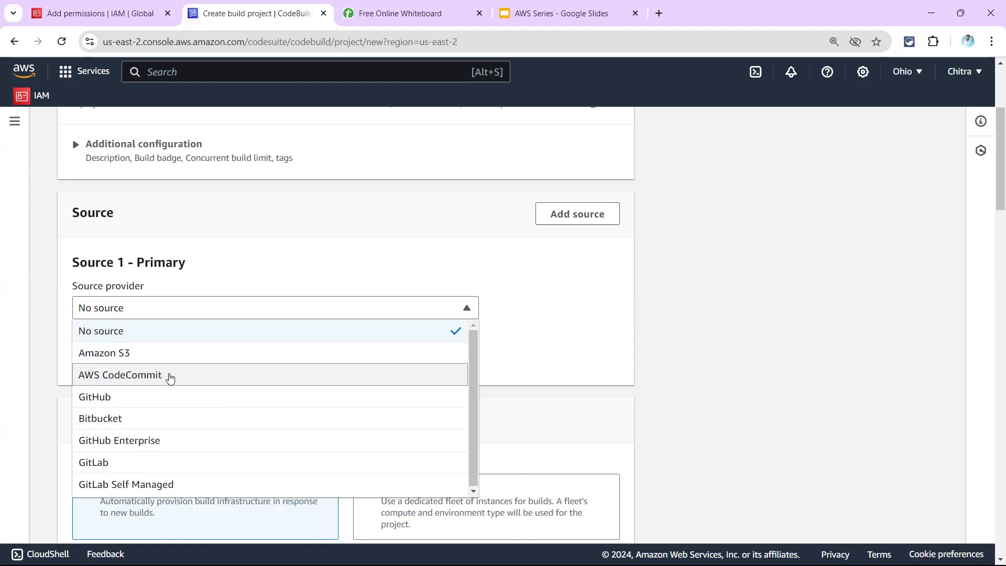
{"action": "left_click", "coordinate": [221, 281]}
{"action": "left_click", "coordinate": [170, 317]}
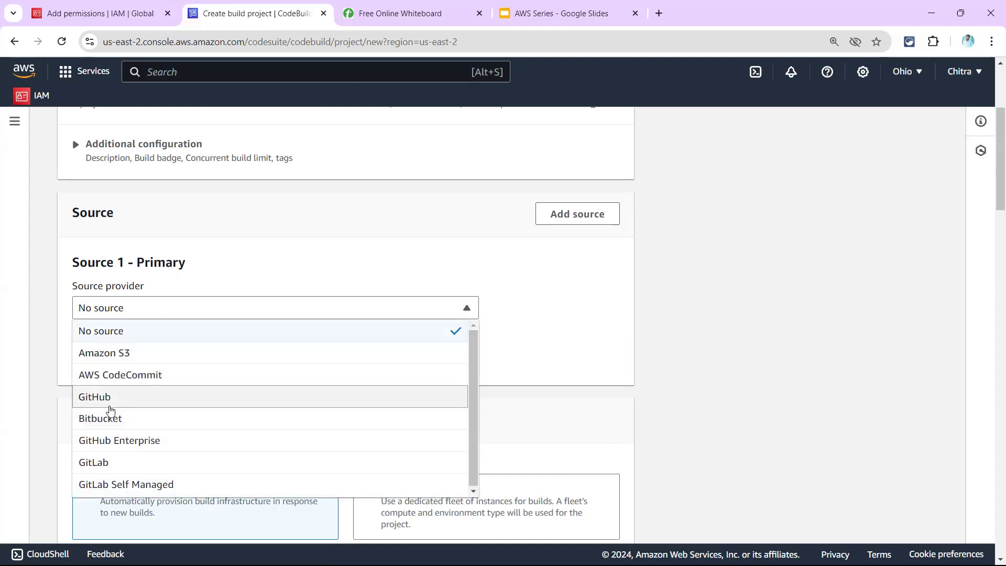
{"action": "left_click", "coordinate": [198, 241]}
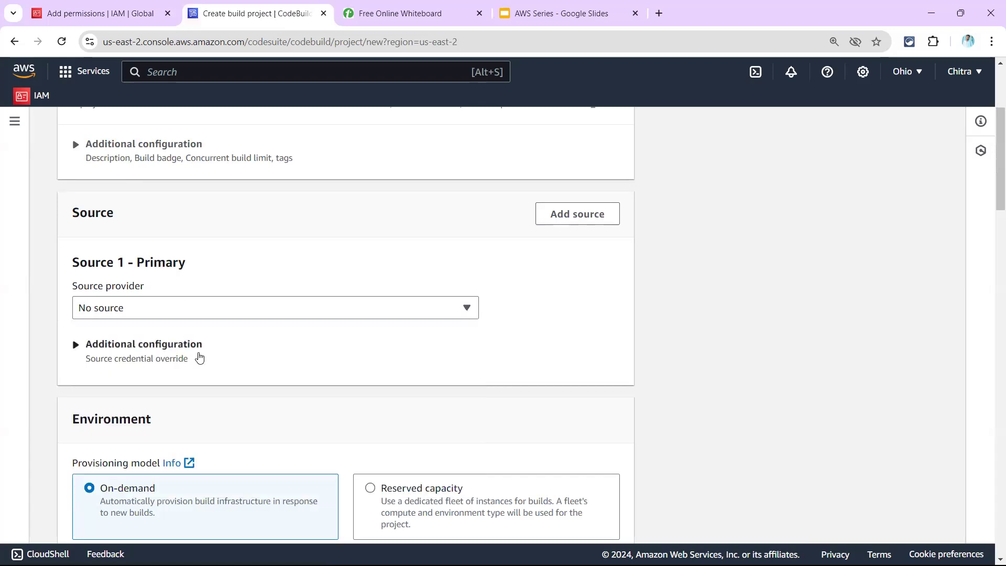
{"action": "scroll", "coordinate": [141, 379], "scroll_direction": "down", "scroll_amount": 3}
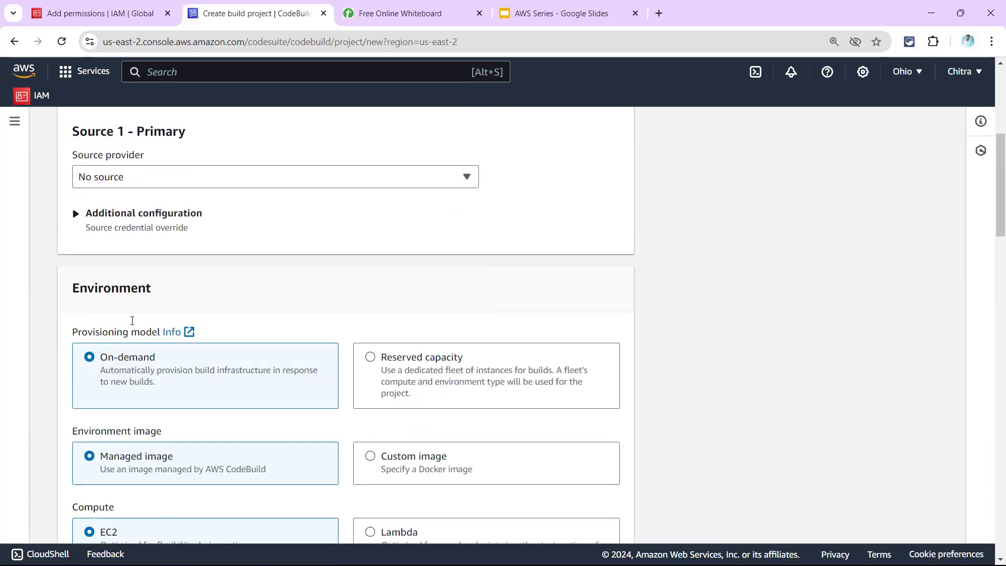
{"action": "left_click", "coordinate": [79, 209]}
Step: Examine the provisioning model options in the project's Environment section
{"action": "scroll", "coordinate": [108, 307], "scroll_direction": "down", "scroll_amount": 1}
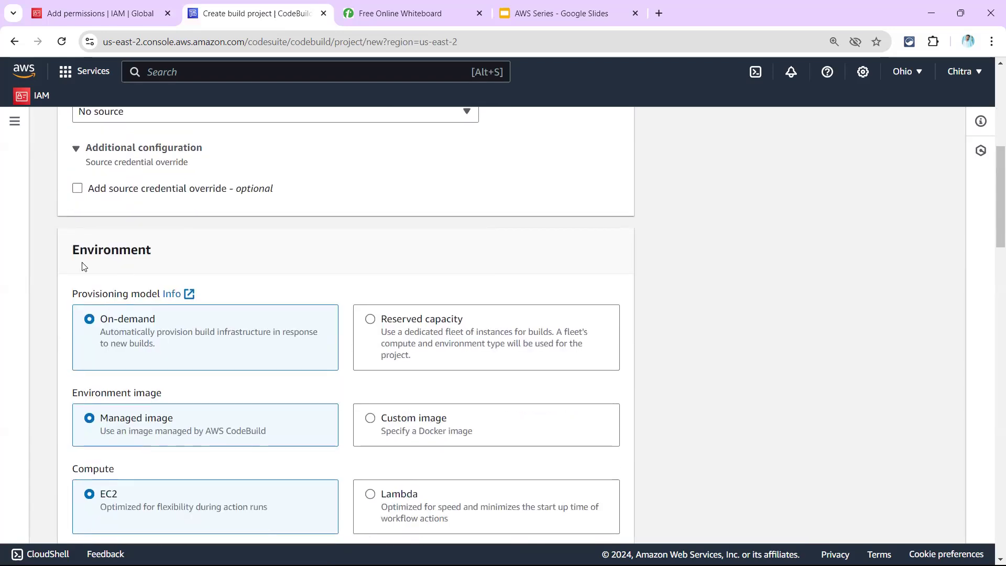
{"action": "left_click_drag", "start_coordinate": [70, 250], "coordinate": [154, 234]}
{"action": "left_click", "coordinate": [153, 260]}
{"action": "left_click_drag", "start_coordinate": [63, 262], "coordinate": [150, 253]}
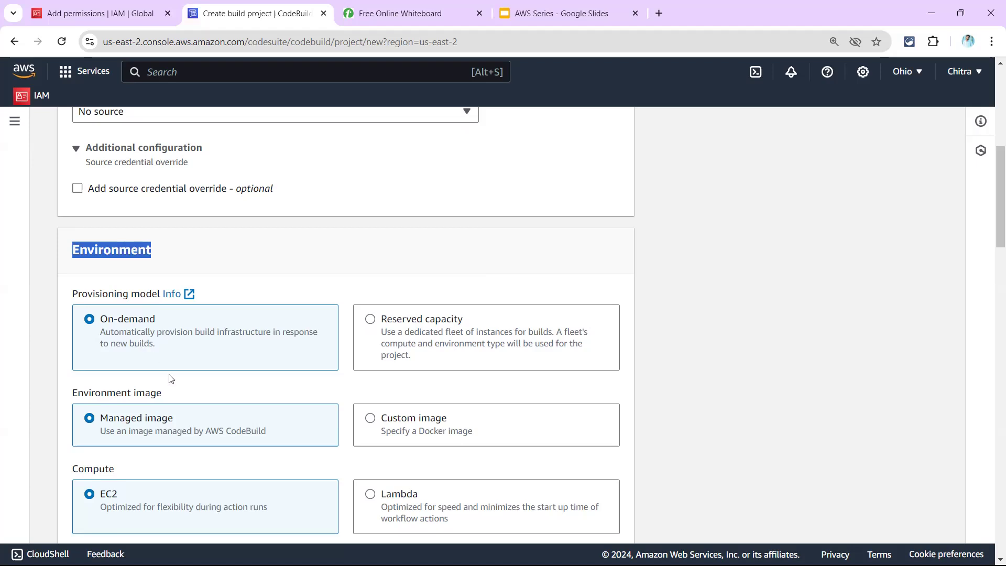
{"action": "scroll", "coordinate": [170, 313], "scroll_direction": "down", "scroll_amount": 5}
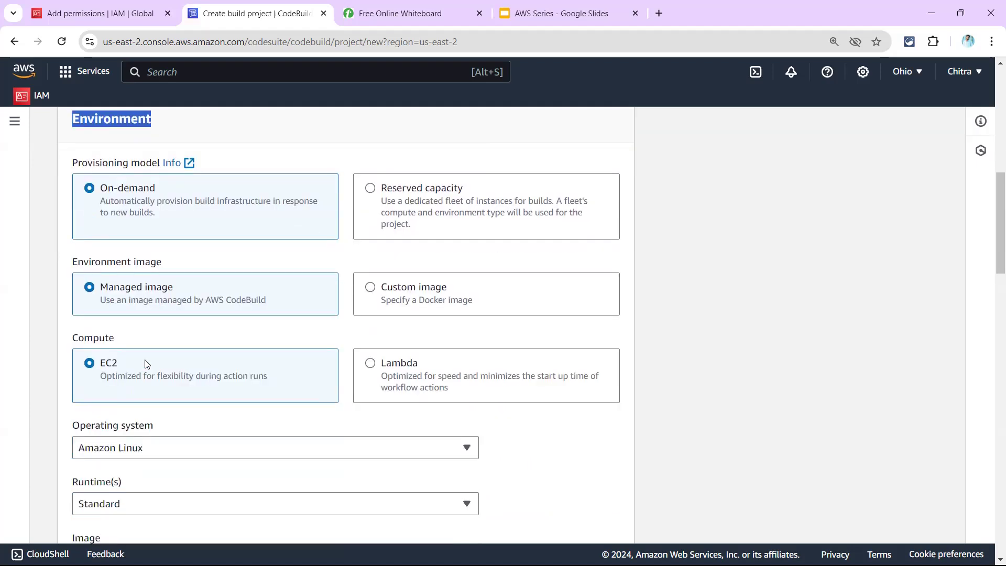
{"action": "scroll", "coordinate": [171, 316], "scroll_direction": "up", "scroll_amount": 2}
{"action": "scroll", "coordinate": [172, 314], "scroll_direction": "up", "scroll_amount": 1}
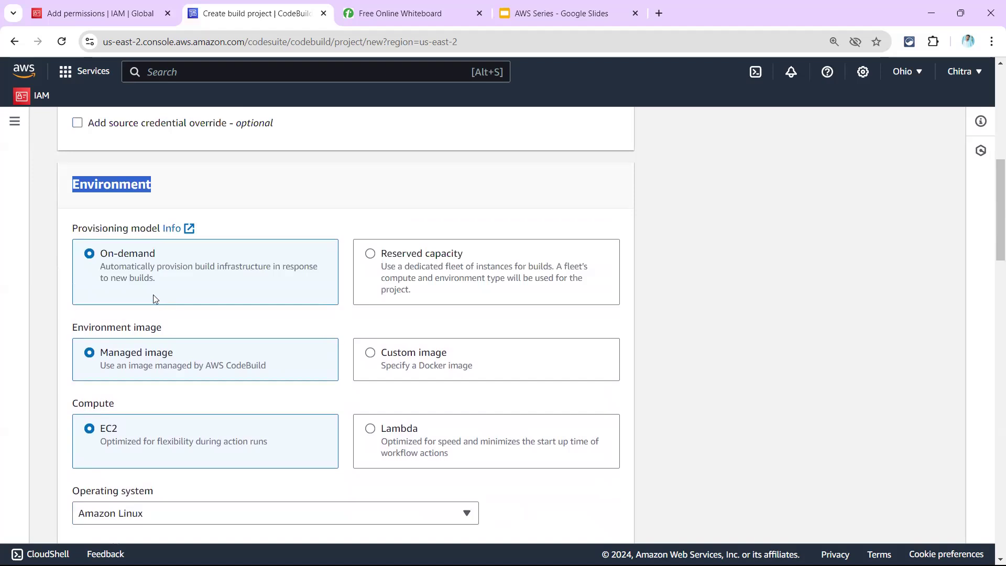
{"action": "scroll", "coordinate": [173, 314], "scroll_direction": "down", "scroll_amount": 2}
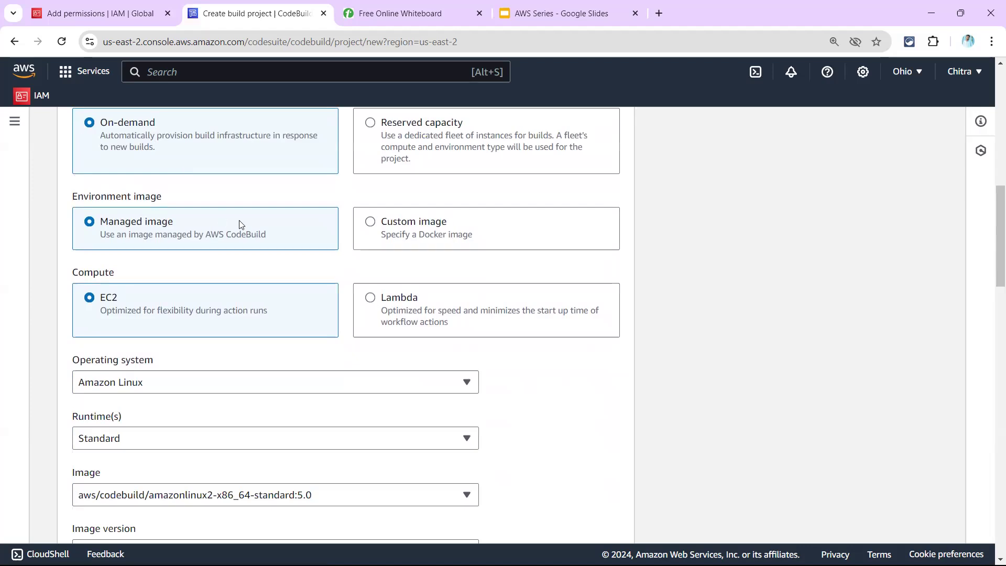
Step: Examine the managed environment image option and the compute choices
{"action": "scroll", "coordinate": [162, 247], "scroll_direction": "up", "scroll_amount": 1}
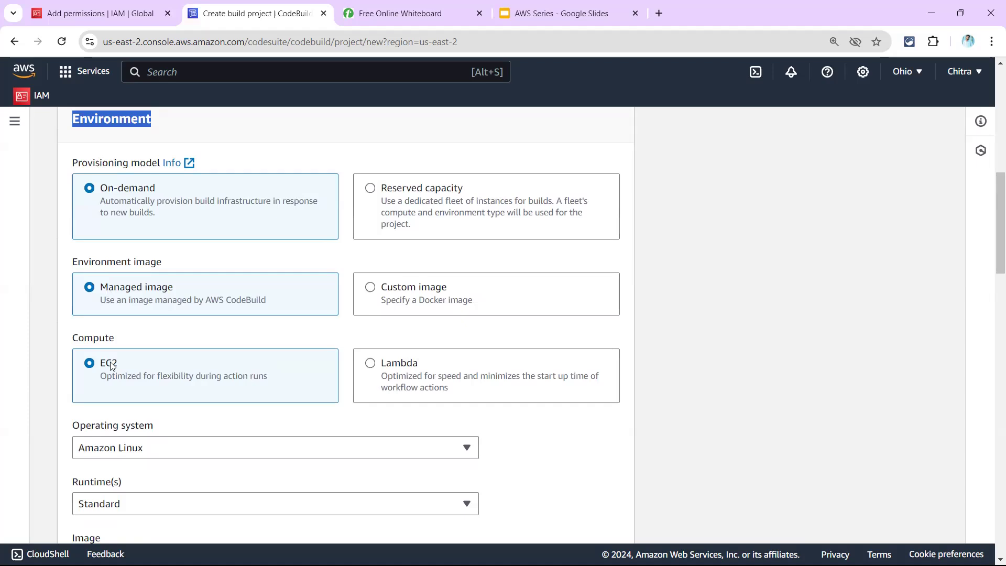
{"action": "left_click_drag", "start_coordinate": [194, 302], "coordinate": [265, 299]}
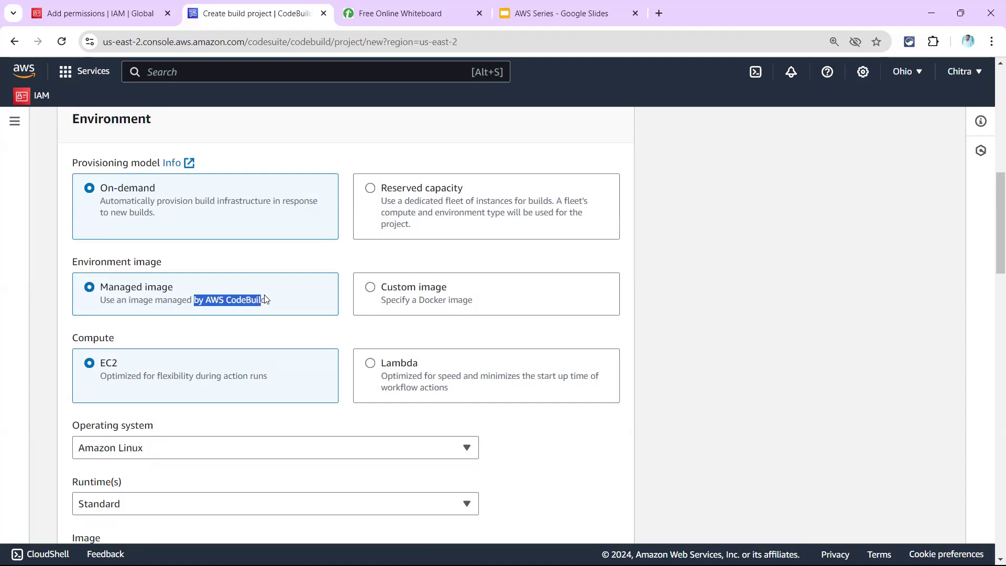
{"action": "double_click", "coordinate": [108, 286]}
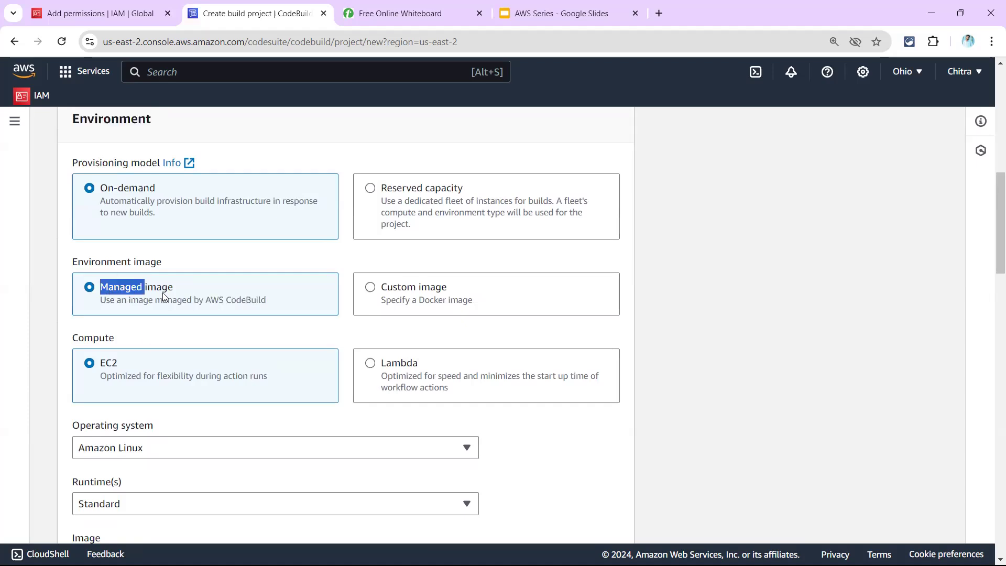
{"action": "left_click", "coordinate": [162, 292]}
{"action": "double_click", "coordinate": [162, 291]}
{"action": "double_click", "coordinate": [108, 287]}
Step: Choose Amazon Linux as the operating system of the build environment
{"action": "scroll", "coordinate": [151, 354], "scroll_direction": "down", "scroll_amount": 2}
{"action": "left_click", "coordinate": [123, 381]}
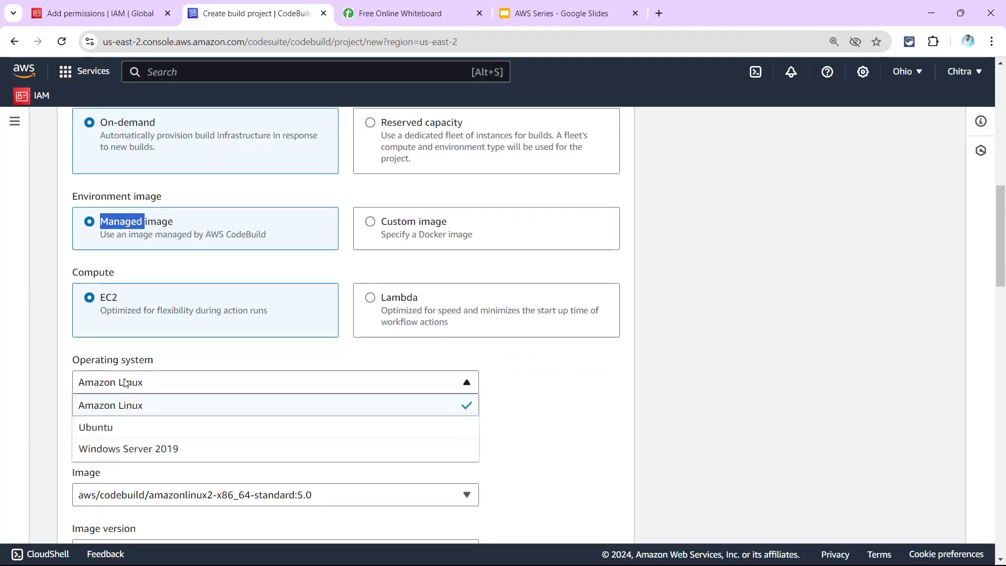
{"action": "left_click", "coordinate": [133, 400]}
{"action": "scroll", "coordinate": [133, 398], "scroll_direction": "down", "scroll_amount": 1}
Step: Review the image and service role settings and expand the environment's additional configuration
{"action": "scroll", "coordinate": [133, 397], "scroll_direction": "down", "scroll_amount": 4}
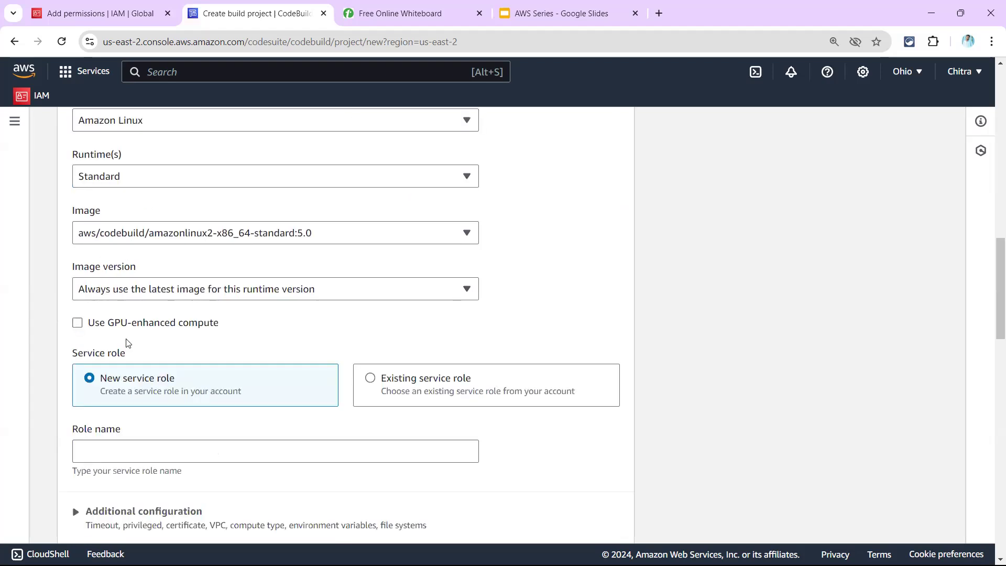
{"action": "scroll", "coordinate": [152, 315], "scroll_direction": "down", "scroll_amount": 2}
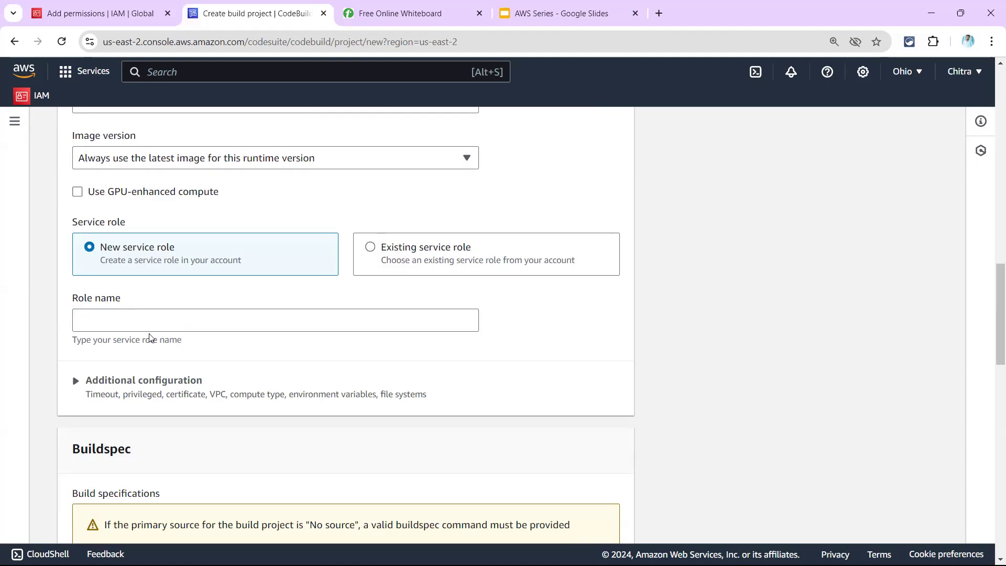
{"action": "scroll", "coordinate": [150, 337], "scroll_direction": "down", "scroll_amount": 2}
{"action": "left_click", "coordinate": [129, 250]}
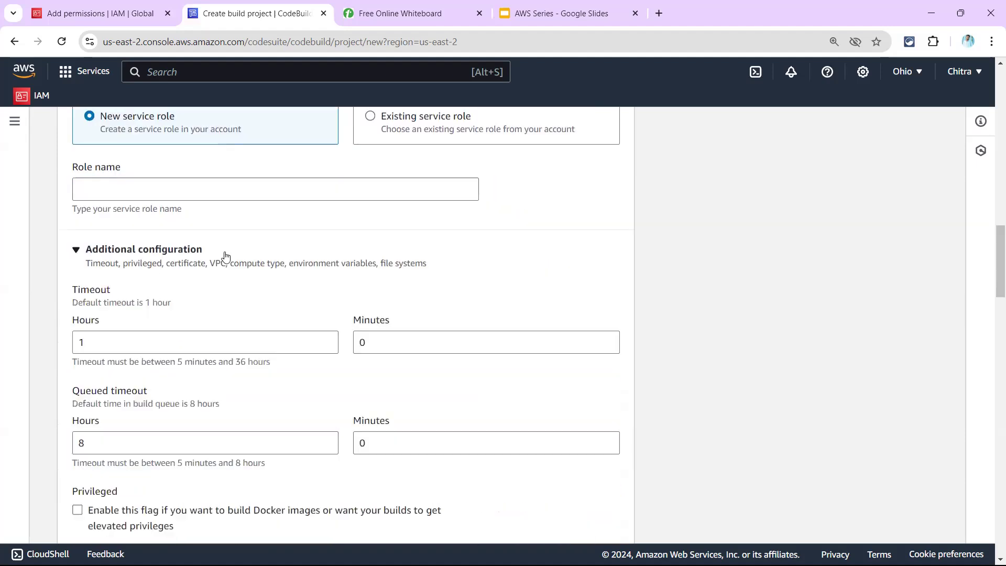
{"action": "scroll", "coordinate": [132, 296], "scroll_direction": "down", "scroll_amount": 1}
{"action": "scroll", "coordinate": [142, 295], "scroll_direction": "down", "scroll_amount": 1}
{"action": "scroll", "coordinate": [97, 250], "scroll_direction": "up", "scroll_amount": 1}
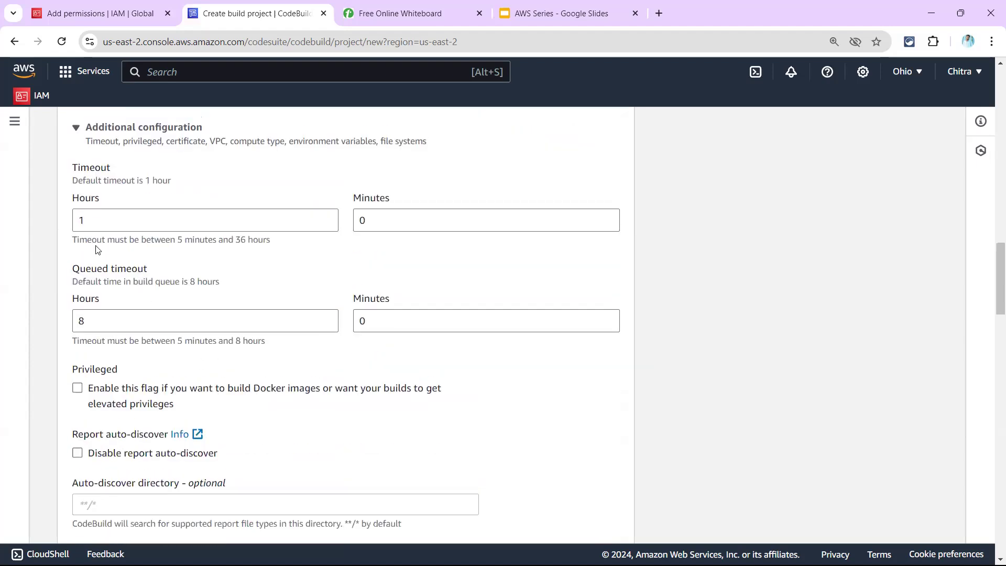
Step: Examine the build timeout and queued timeout settings in the additional configuration
{"action": "double_click", "coordinate": [85, 227]}
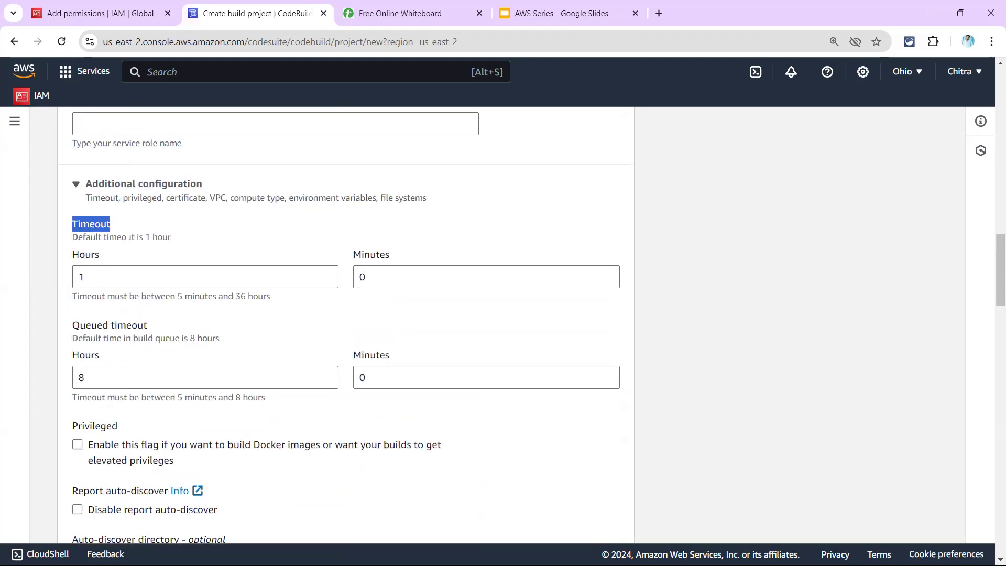
{"action": "left_click", "coordinate": [62, 260]}
{"action": "left_click_drag", "start_coordinate": [90, 278], "coordinate": [68, 279]}
{"action": "left_click", "coordinate": [163, 256]}
{"action": "scroll", "coordinate": [183, 346], "scroll_direction": "down", "scroll_amount": 2}
{"action": "scroll", "coordinate": [97, 229], "scroll_direction": "up", "scroll_amount": 2}
{"action": "left_click", "coordinate": [85, 272]}
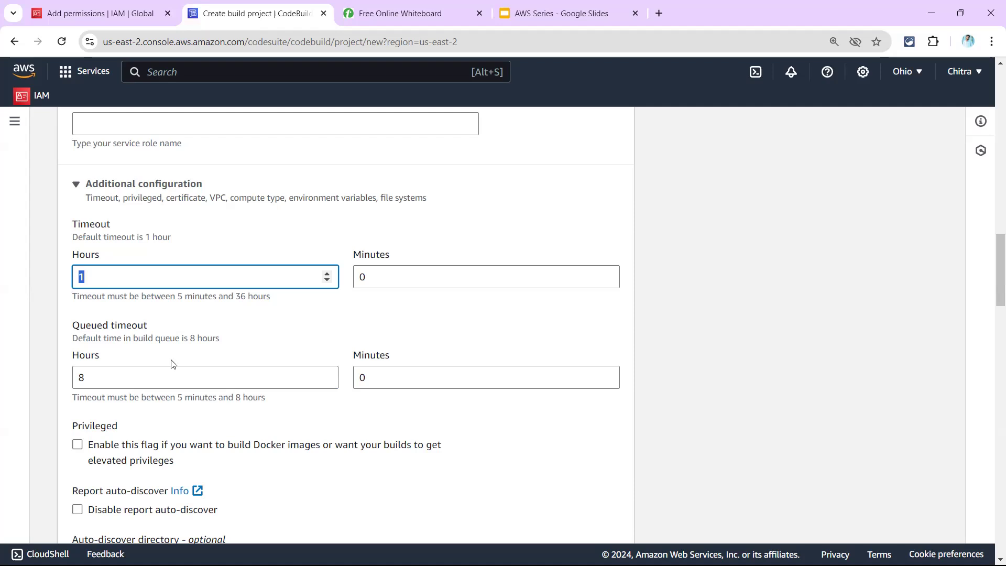
Step: Review the certificate, VPC, compute and environment variable settings, and examine the Buildspec section's build commands field
{"action": "scroll", "coordinate": [173, 364], "scroll_direction": "down", "scroll_amount": 8}
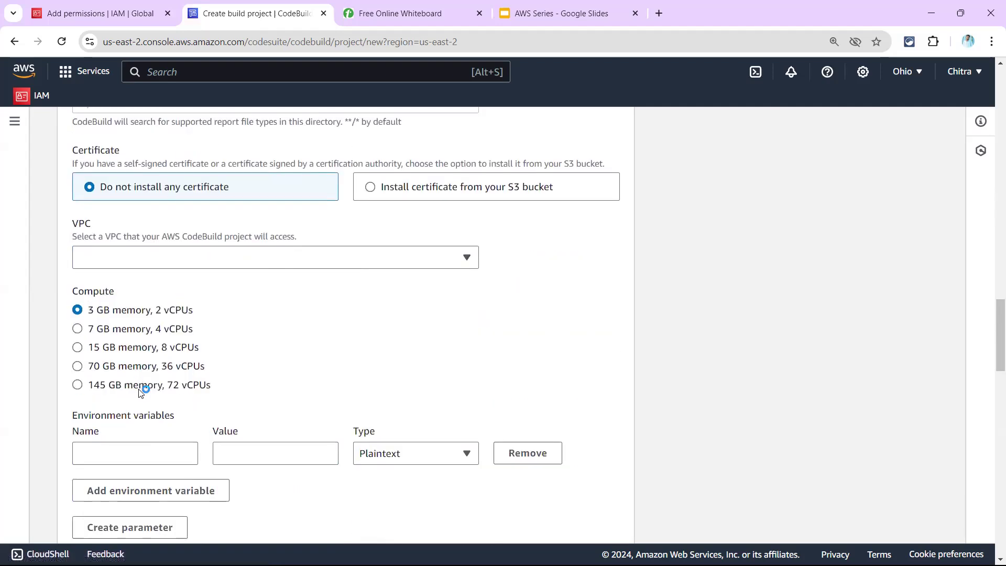
{"action": "scroll", "coordinate": [141, 392], "scroll_direction": "down", "scroll_amount": 11}
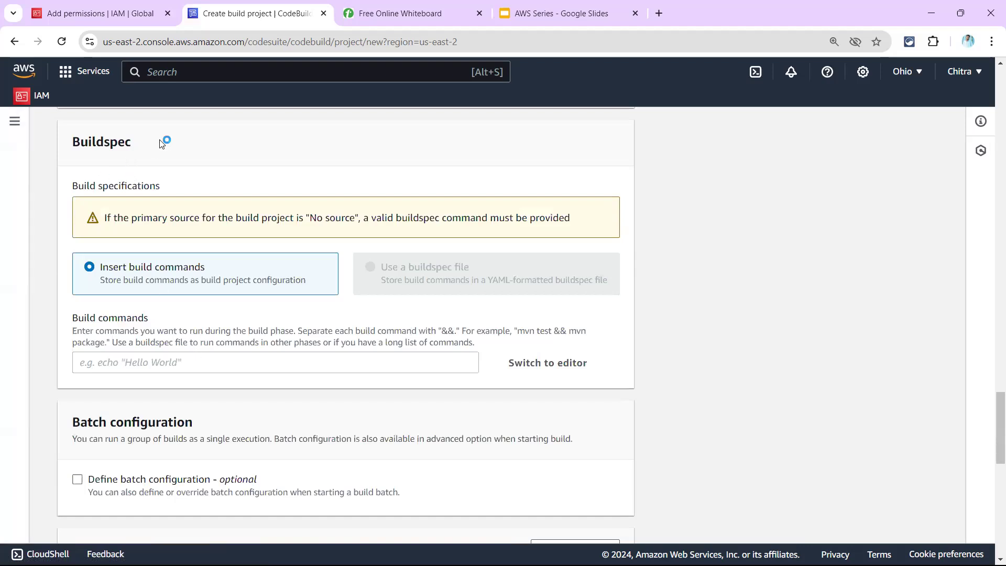
{"action": "left_click_drag", "start_coordinate": [164, 142], "coordinate": [71, 151]}
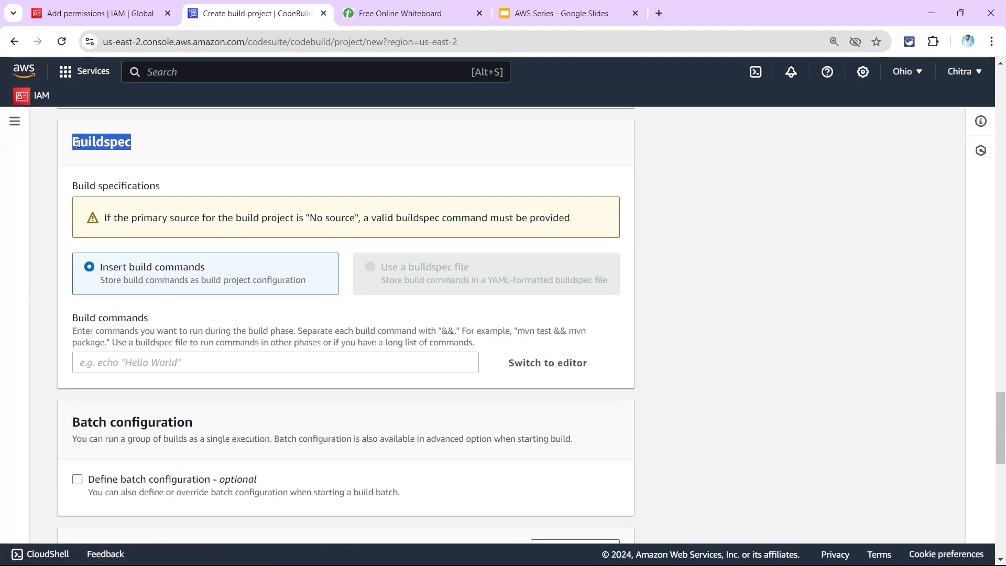
{"action": "left_click", "coordinate": [205, 362]}
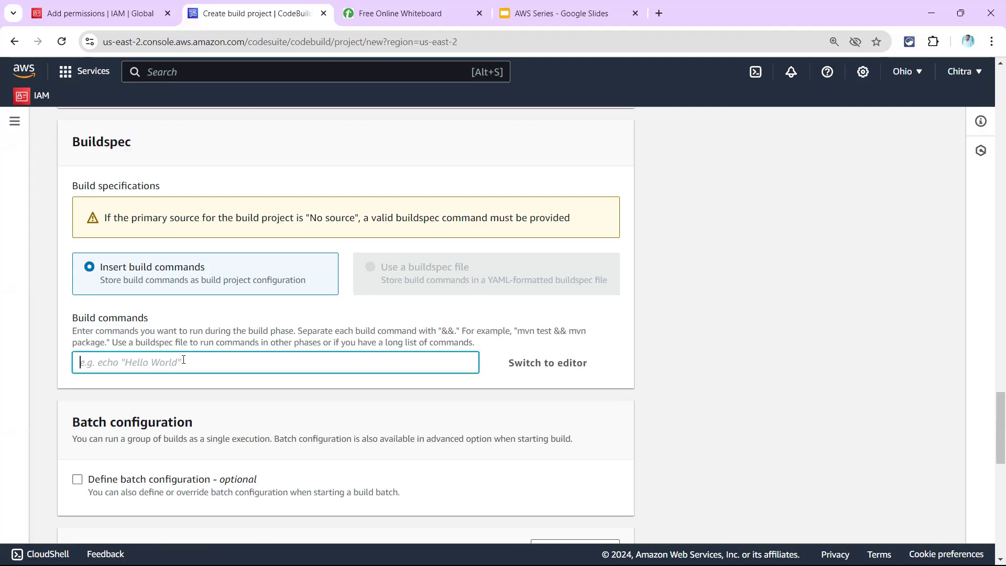
Step: Switch the build commands to the YAML editor and uncomment the echo "Hello World" command under the build phase
{"action": "scroll", "coordinate": [326, 362], "scroll_direction": "up", "scroll_amount": 5}
{"action": "scroll", "coordinate": [321, 387], "scroll_direction": "down", "scroll_amount": 9}
{"action": "scroll", "coordinate": [238, 317], "scroll_direction": "up", "scroll_amount": 5}
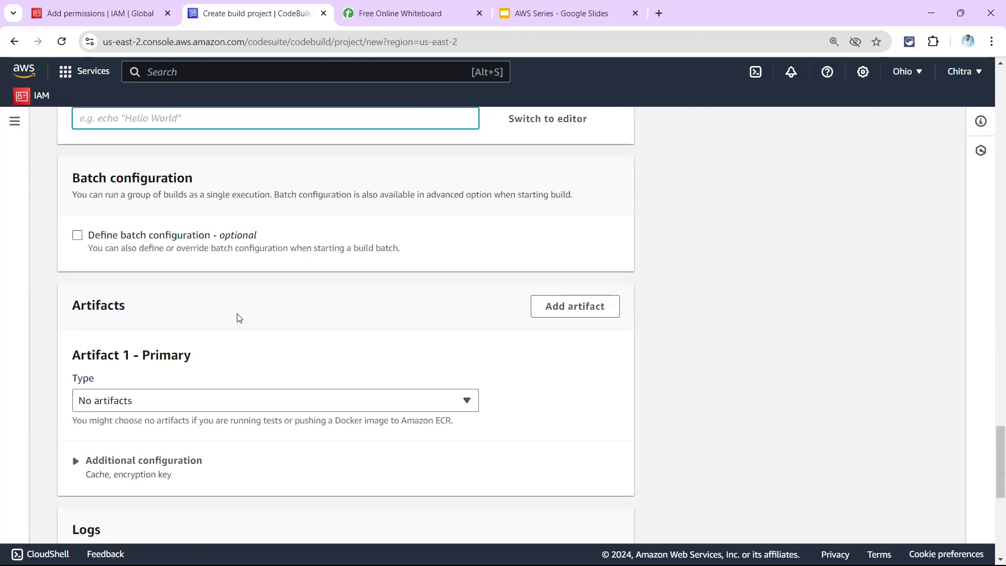
{"action": "left_click", "coordinate": [494, 363]}
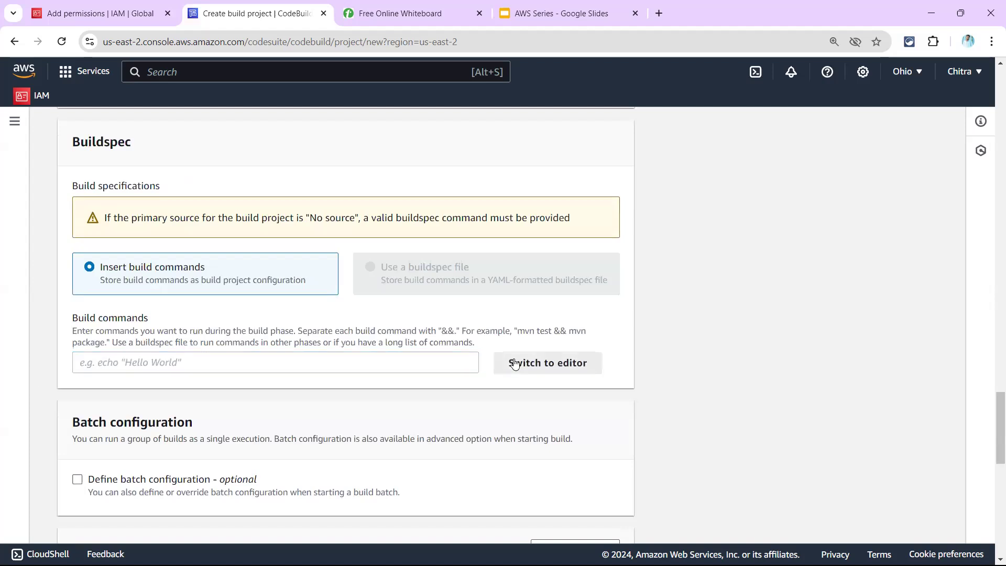
{"action": "left_click", "coordinate": [265, 413]}
{"action": "left_click", "coordinate": [285, 386]}
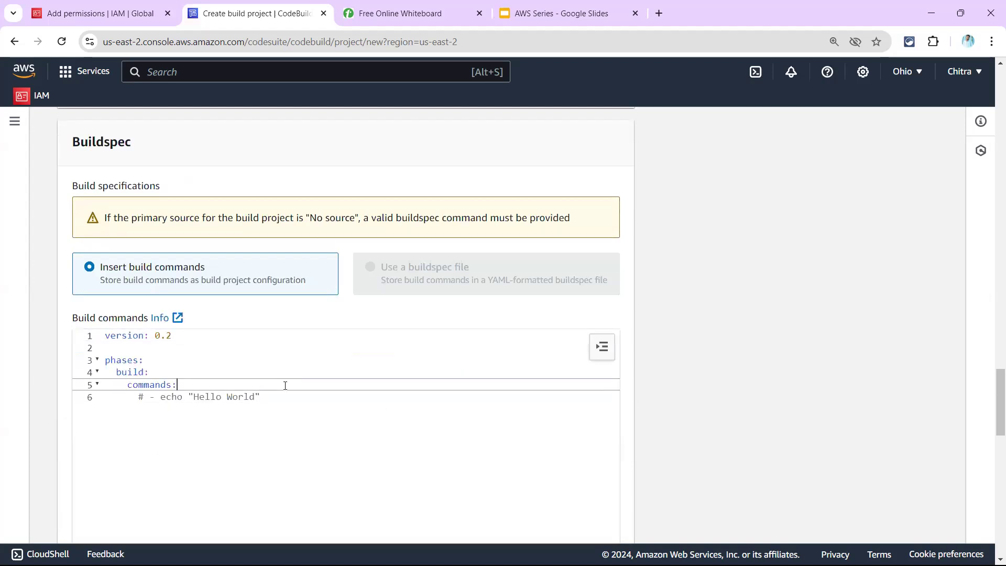
{"action": "left_click", "coordinate": [291, 398]}
{"action": "key", "text": "ctrl+slash"}
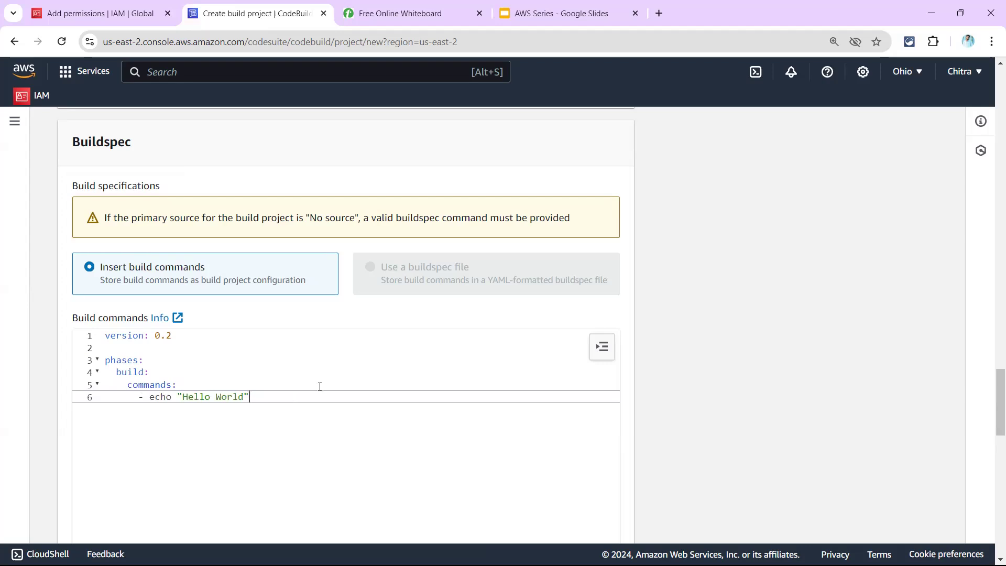
Step: Try Amazon S3 as the primary artifact type, look through its bucket choices, and set the type back to No artifacts
{"action": "scroll", "coordinate": [320, 387], "scroll_direction": "down", "scroll_amount": 5}
{"action": "scroll", "coordinate": [577, 382], "scroll_direction": "down", "scroll_amount": 4}
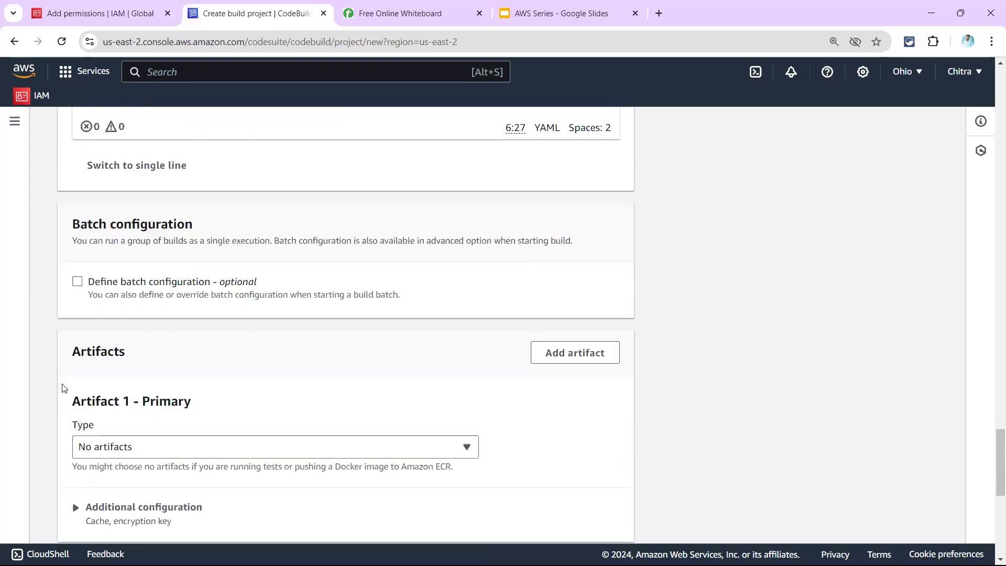
{"action": "scroll", "coordinate": [62, 387], "scroll_direction": "down", "scroll_amount": 2}
{"action": "left_click", "coordinate": [100, 324]}
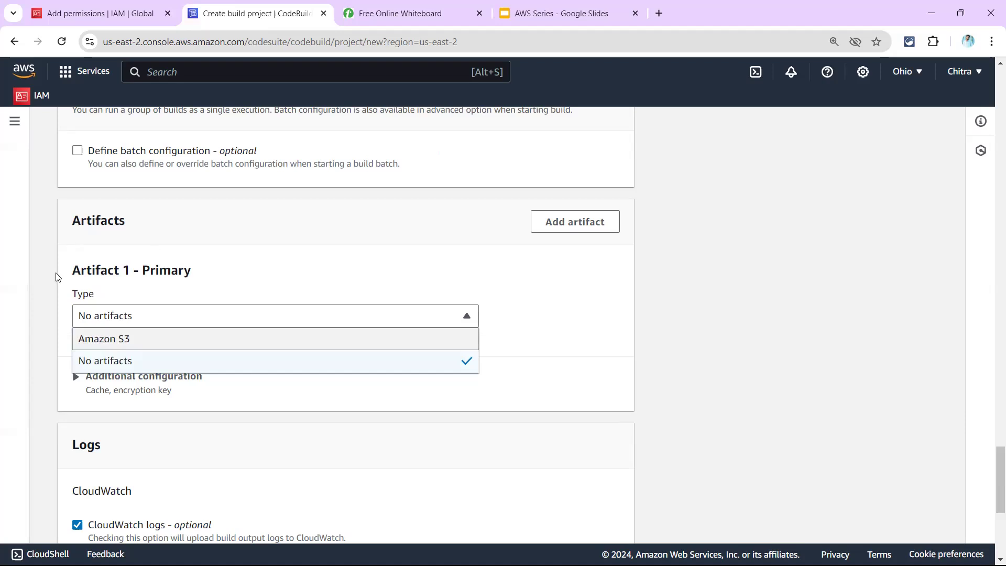
{"action": "left_click", "coordinate": [138, 340]}
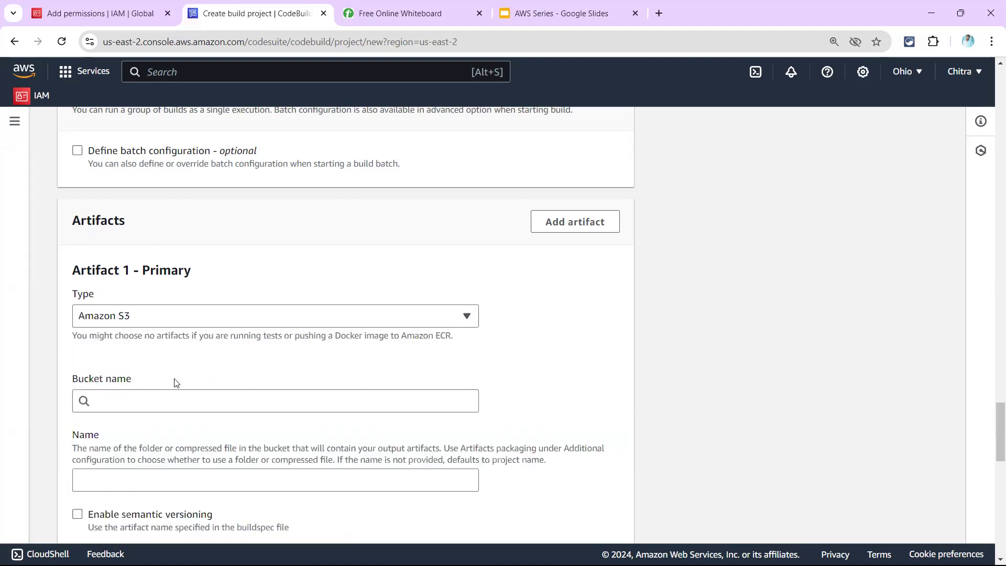
{"action": "left_click", "coordinate": [146, 398]}
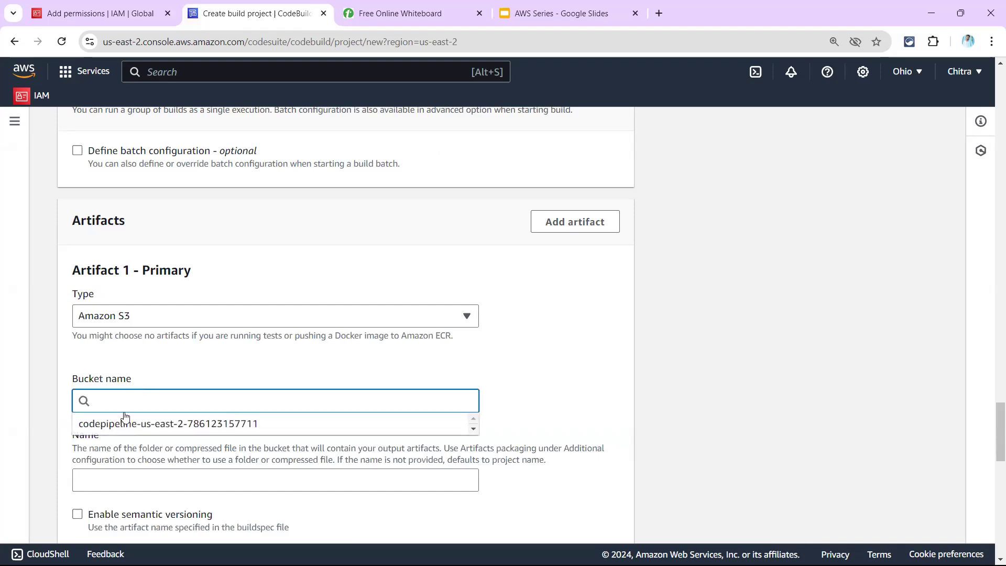
{"action": "left_click", "coordinate": [147, 371]}
{"action": "left_click", "coordinate": [163, 323]}
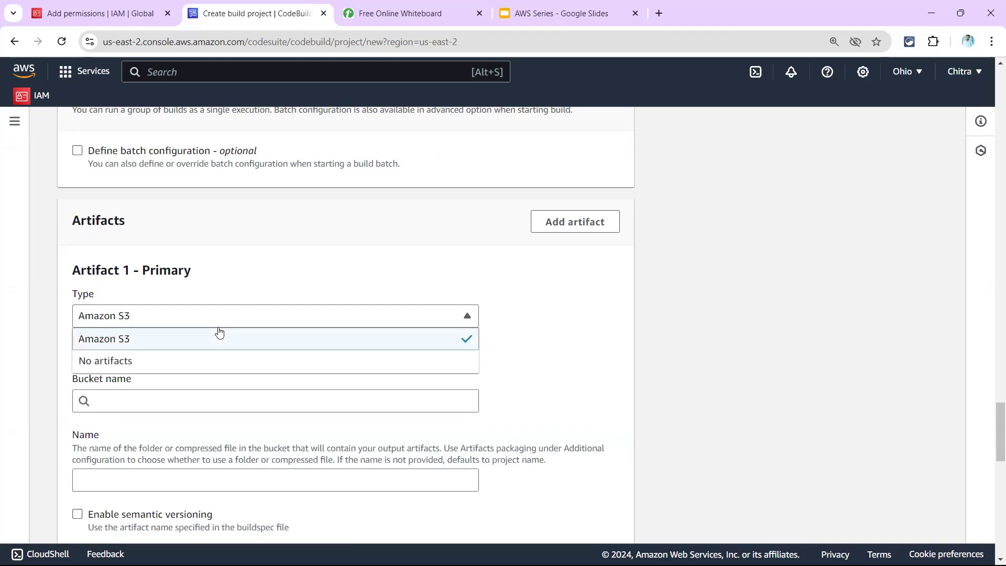
{"action": "left_click", "coordinate": [177, 342]}
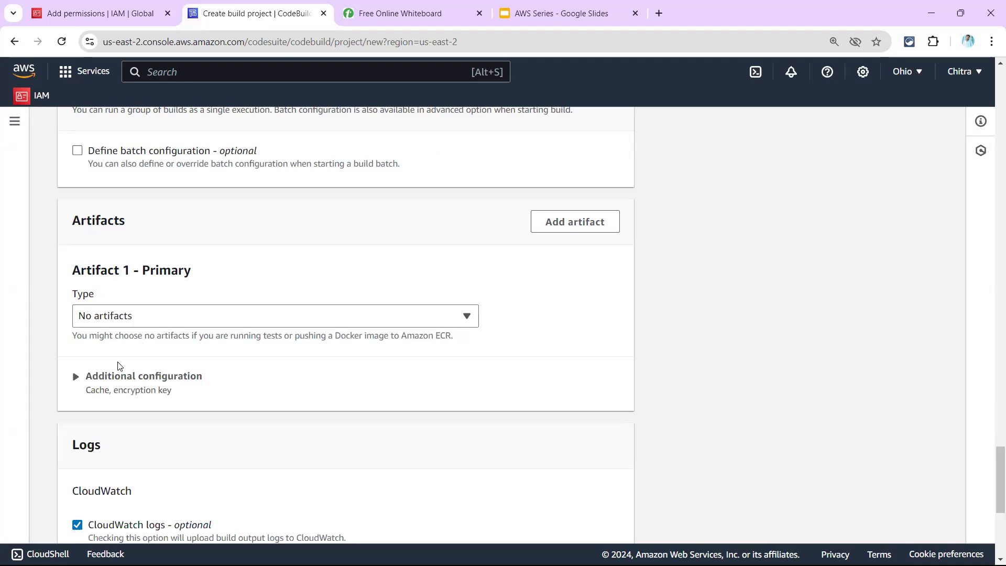
Step: Switch CloudWatch logs off and on again and review the log group and stream name settings
{"action": "scroll", "coordinate": [105, 340], "scroll_direction": "down", "scroll_amount": 3}
{"action": "left_click", "coordinate": [78, 329]}
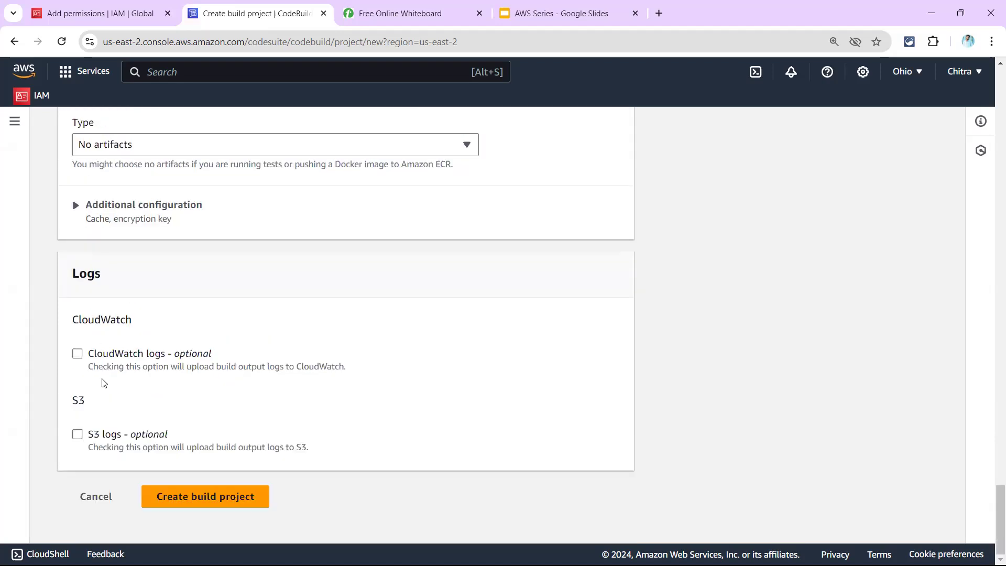
{"action": "left_click", "coordinate": [80, 360]}
{"action": "scroll", "coordinate": [175, 359], "scroll_direction": "down", "scroll_amount": 3}
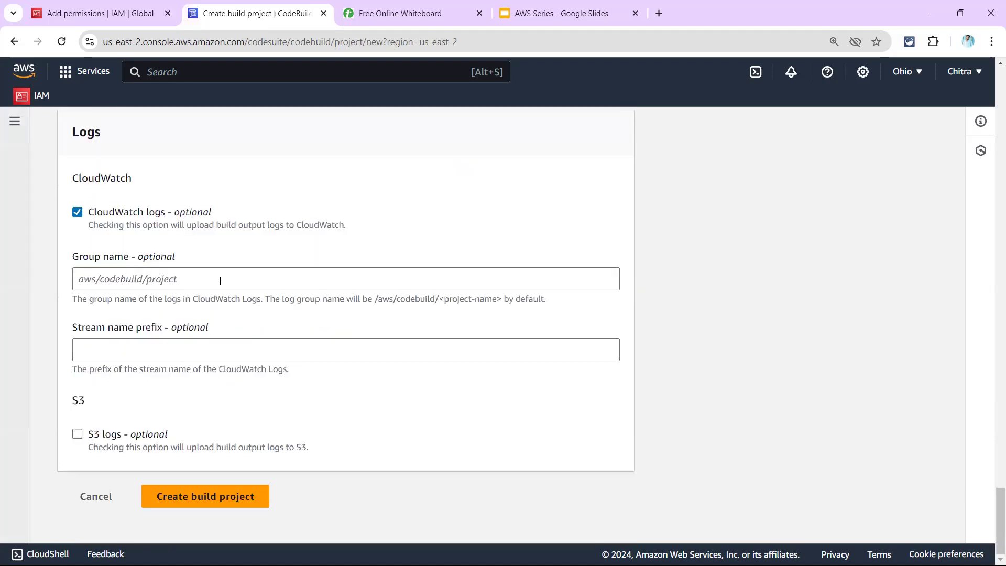
{"action": "left_click", "coordinate": [180, 494]}
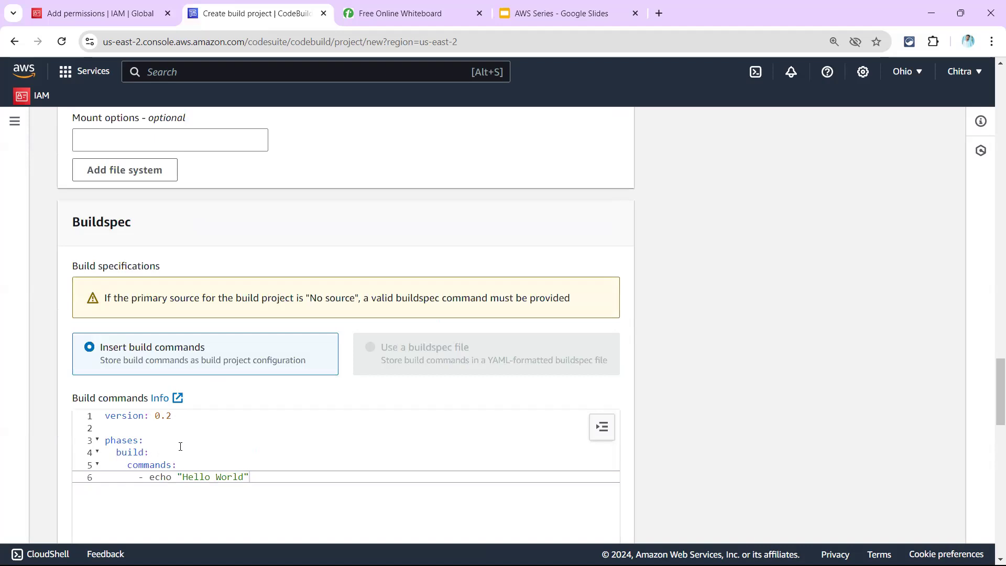
Step: Review the complete buildspec in the build commands editor and create the build project
{"action": "scroll", "coordinate": [113, 402], "scroll_direction": "down", "scroll_amount": 3}
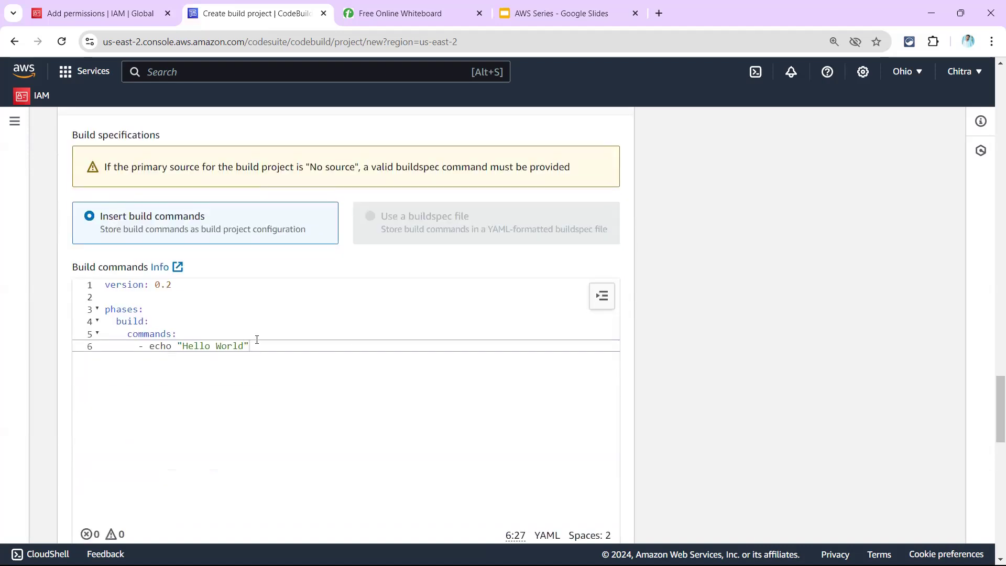
{"action": "key", "text": "shift+Up"}
{"action": "key", "text": "shift+Up"}
{"action": "key", "text": "shift+Up"}
{"action": "key", "text": "shift+Up"}
{"action": "key", "text": "shift+Up"}
{"action": "key", "text": "shift+Home"}
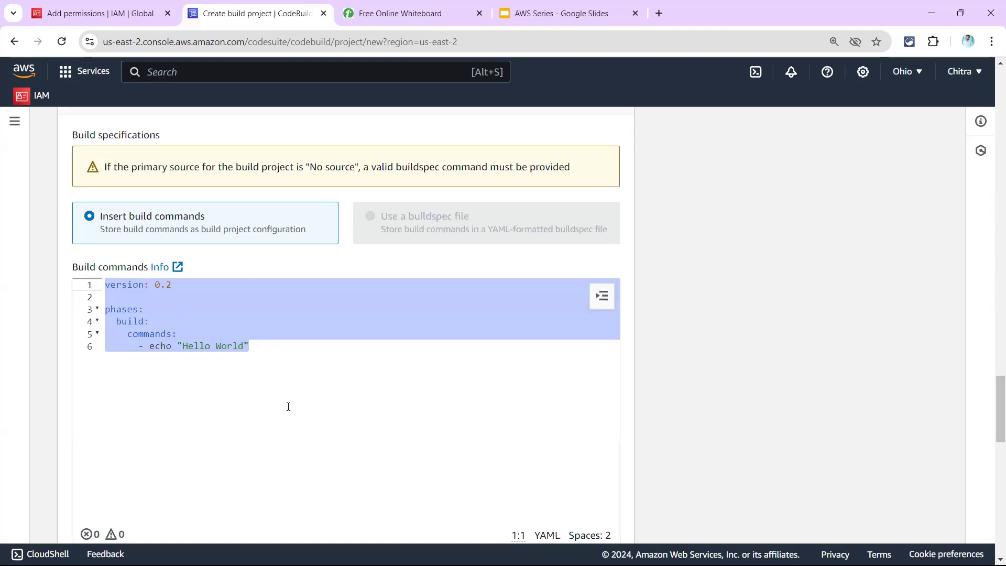
{"action": "left_click", "coordinate": [253, 348]}
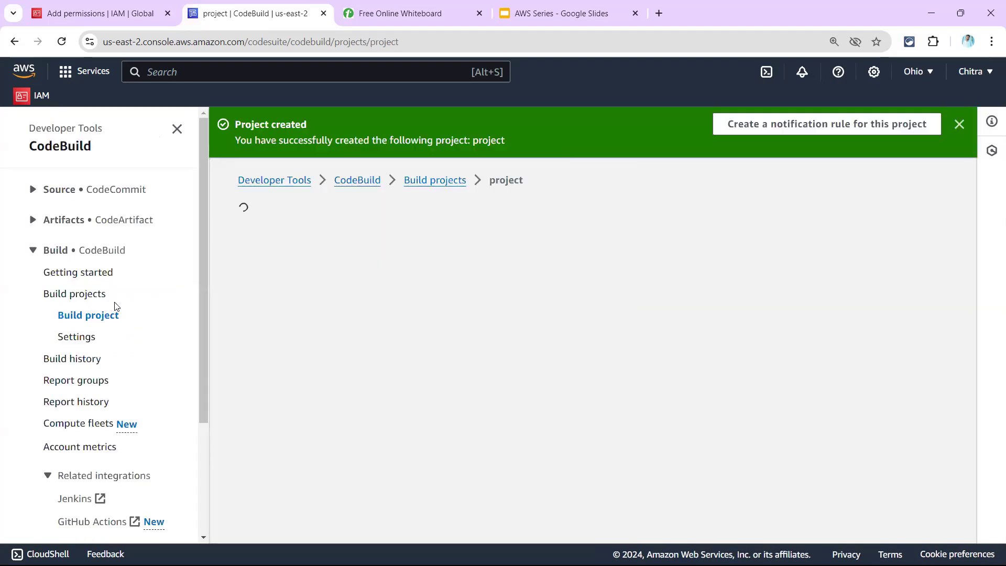
Step: Look over the new project's configuration and build history, and start a build
{"action": "left_click_drag", "start_coordinate": [112, 314], "coordinate": [203, 309]}
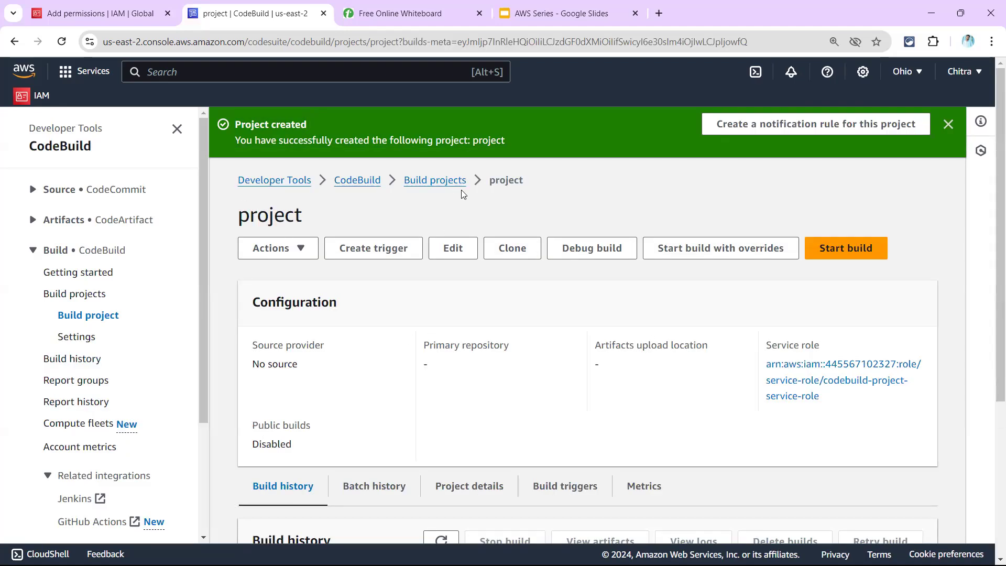
{"action": "scroll", "coordinate": [443, 338], "scroll_direction": "down", "scroll_amount": 5}
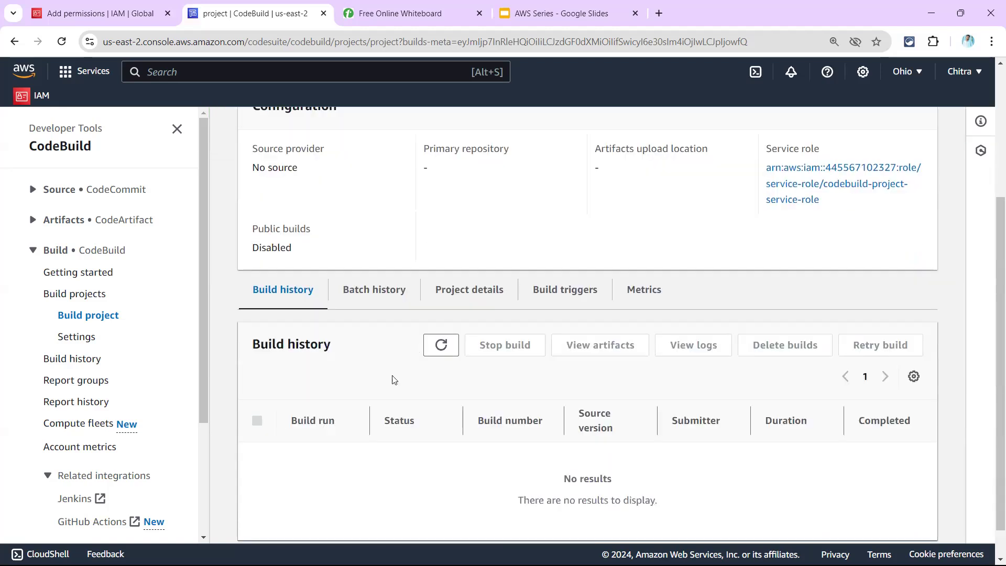
{"action": "left_click", "coordinate": [441, 308]}
{"action": "scroll", "coordinate": [629, 294], "scroll_direction": "up", "scroll_amount": 5}
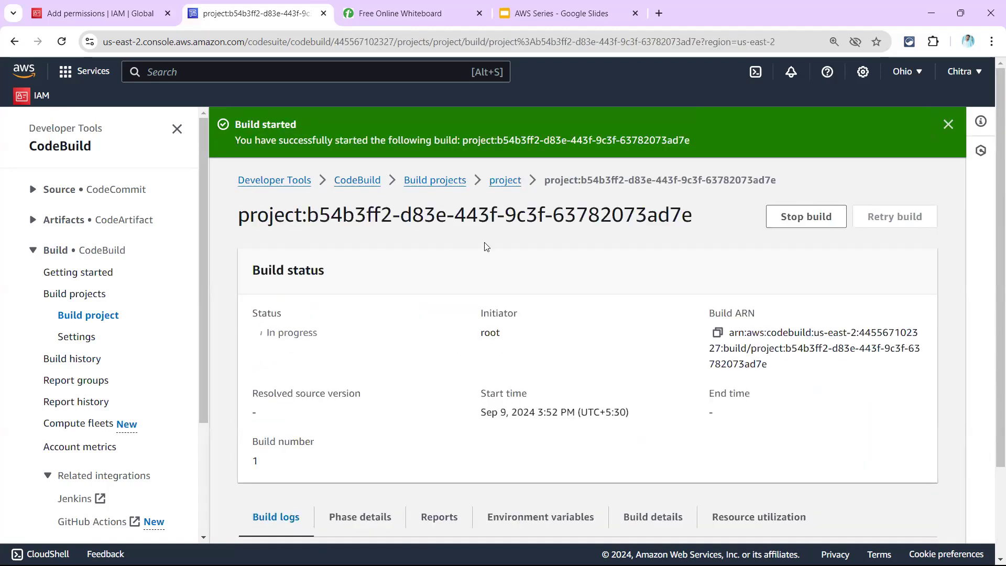
Step: Examine the build logs for the output of the echo command and check the build status
{"action": "scroll", "coordinate": [669, 285], "scroll_direction": "down", "scroll_amount": 2}
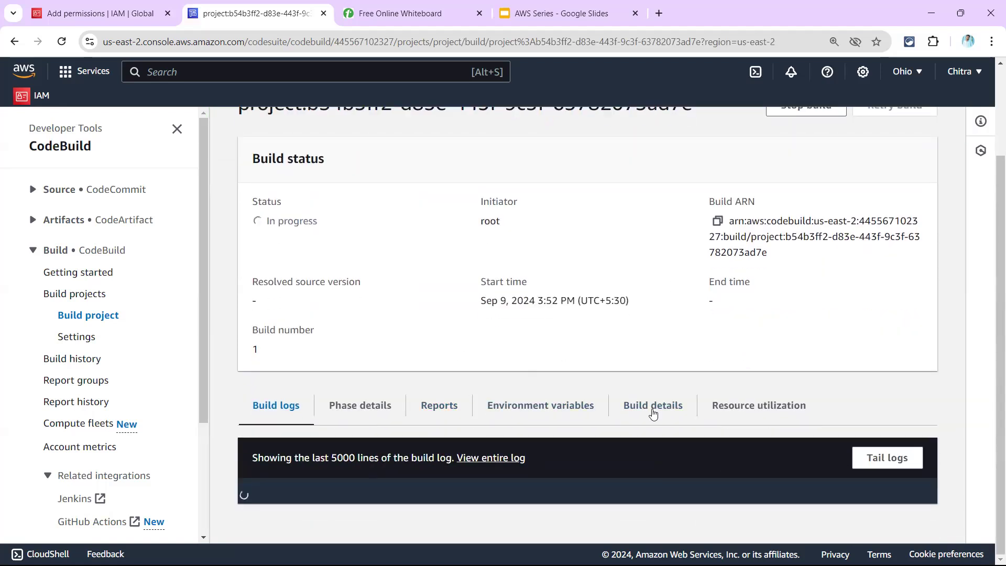
{"action": "scroll", "coordinate": [418, 317], "scroll_direction": "up", "scroll_amount": 2}
{"action": "scroll", "coordinate": [369, 265], "scroll_direction": "down", "scroll_amount": 2}
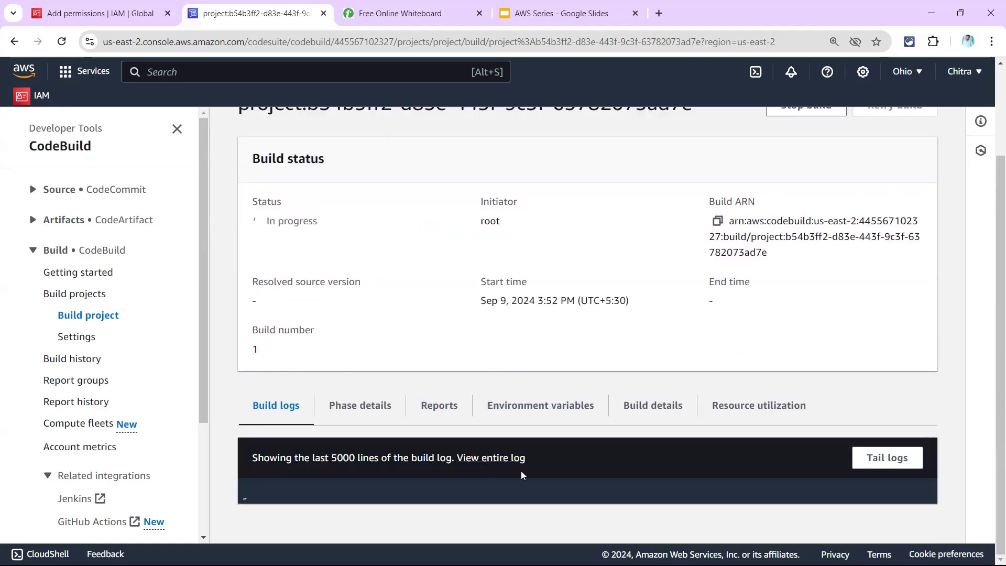
{"action": "scroll", "coordinate": [430, 511], "scroll_direction": "down", "scroll_amount": 8}
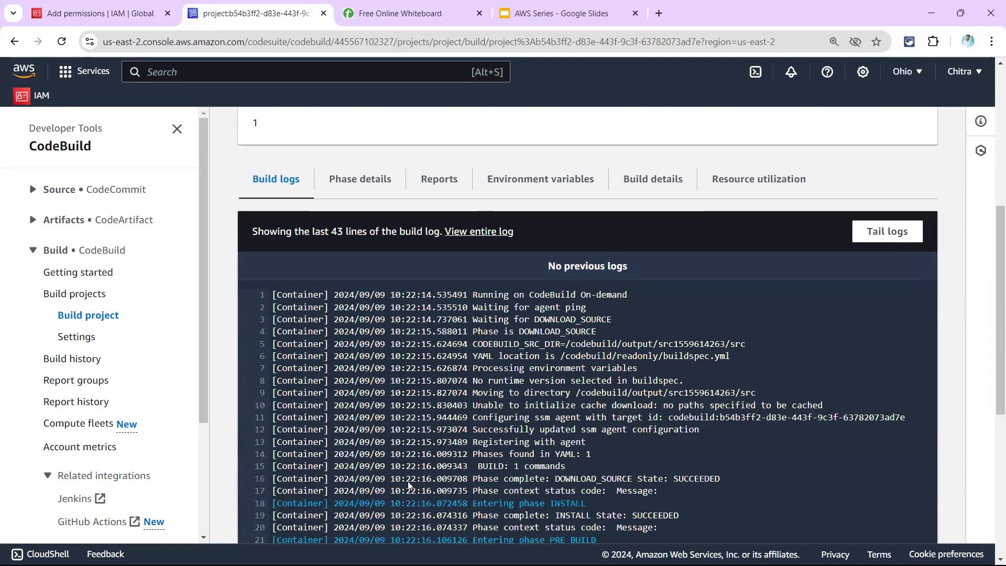
{"action": "scroll", "coordinate": [256, 368], "scroll_direction": "down", "scroll_amount": 1}
{"action": "left_click_drag", "start_coordinate": [257, 368], "coordinate": [341, 369]}
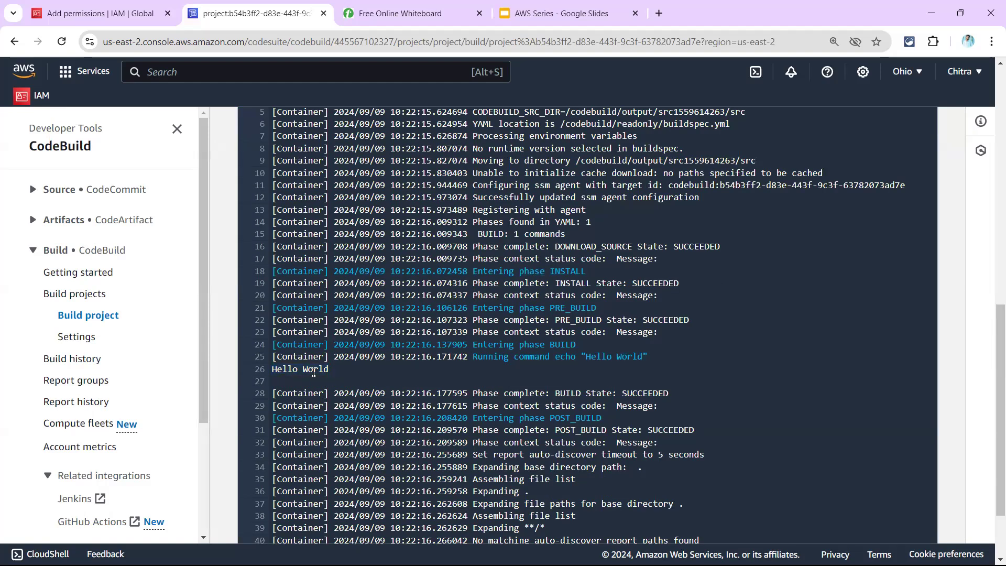
{"action": "scroll", "coordinate": [508, 381], "scroll_direction": "up", "scroll_amount": 10}
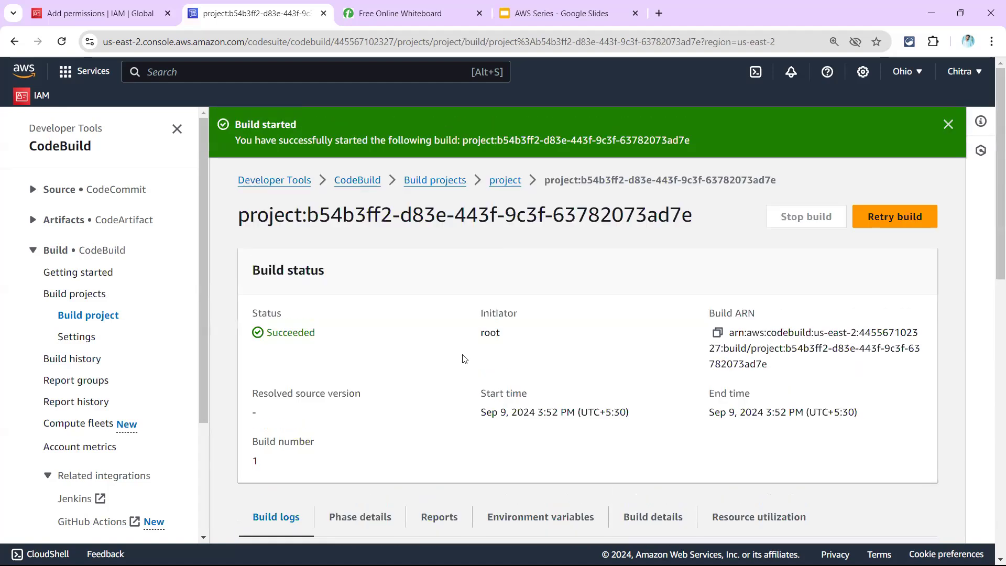
Step: Leave the build's page for the CodeBuild start page and open the list of build projects
{"action": "left_click", "coordinate": [500, 180]}
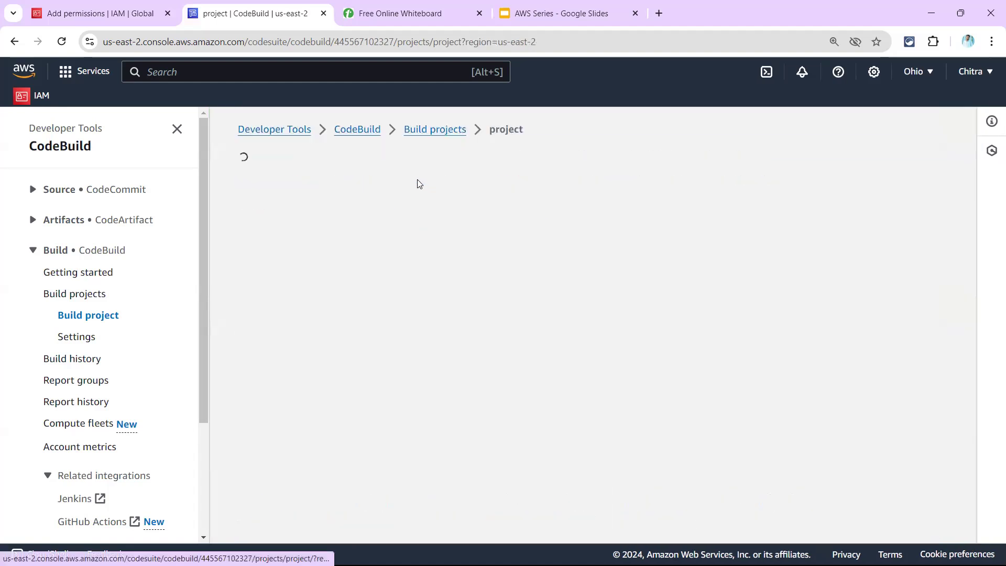
{"action": "left_click", "coordinate": [370, 131]}
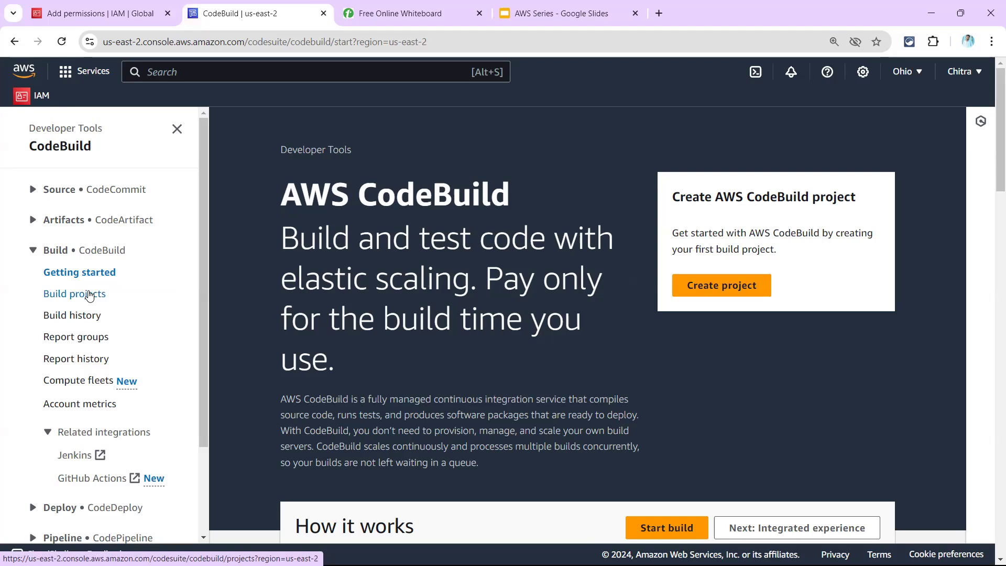
{"action": "scroll", "coordinate": [455, 312], "scroll_direction": "down", "scroll_amount": 2}
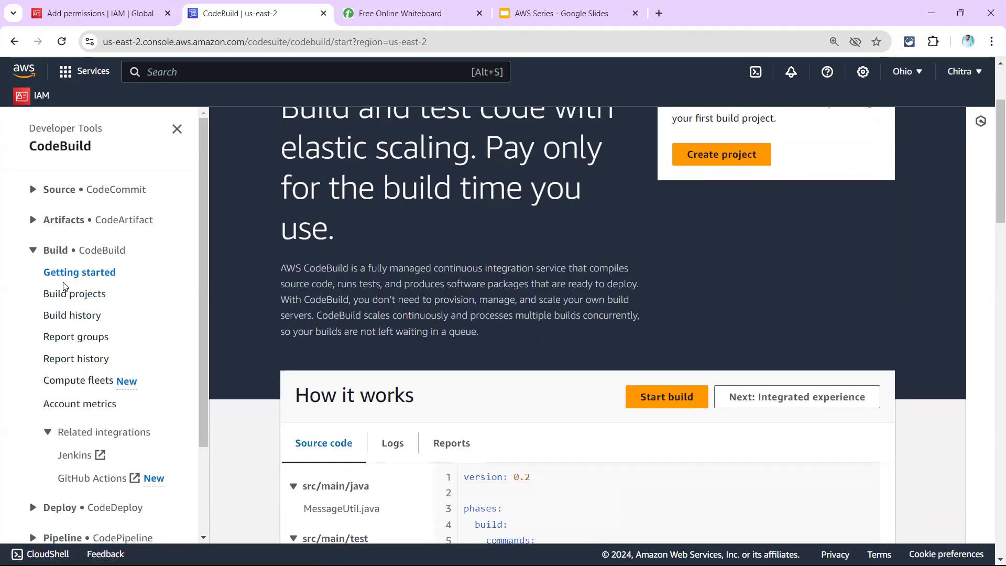
{"action": "left_click", "coordinate": [78, 294]}
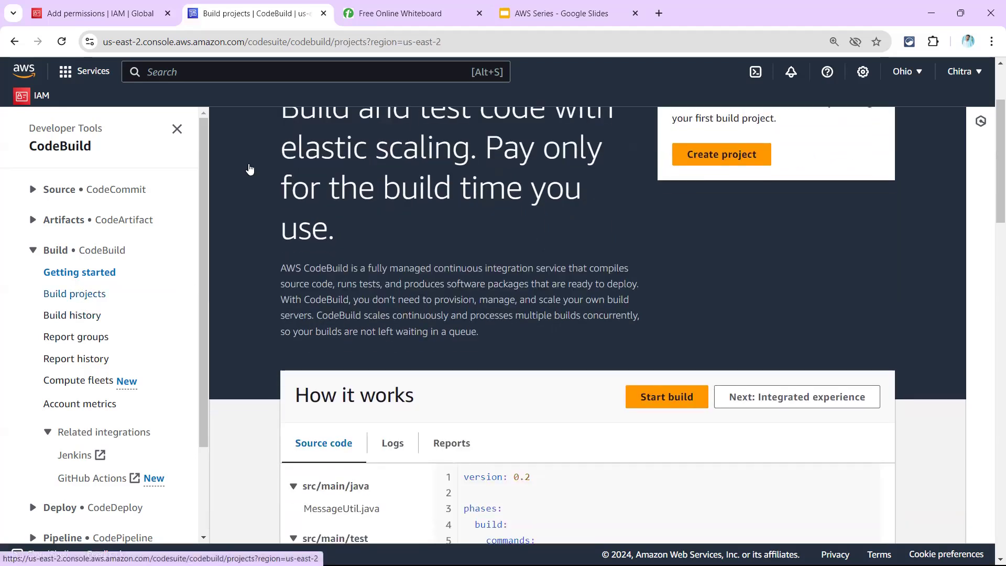